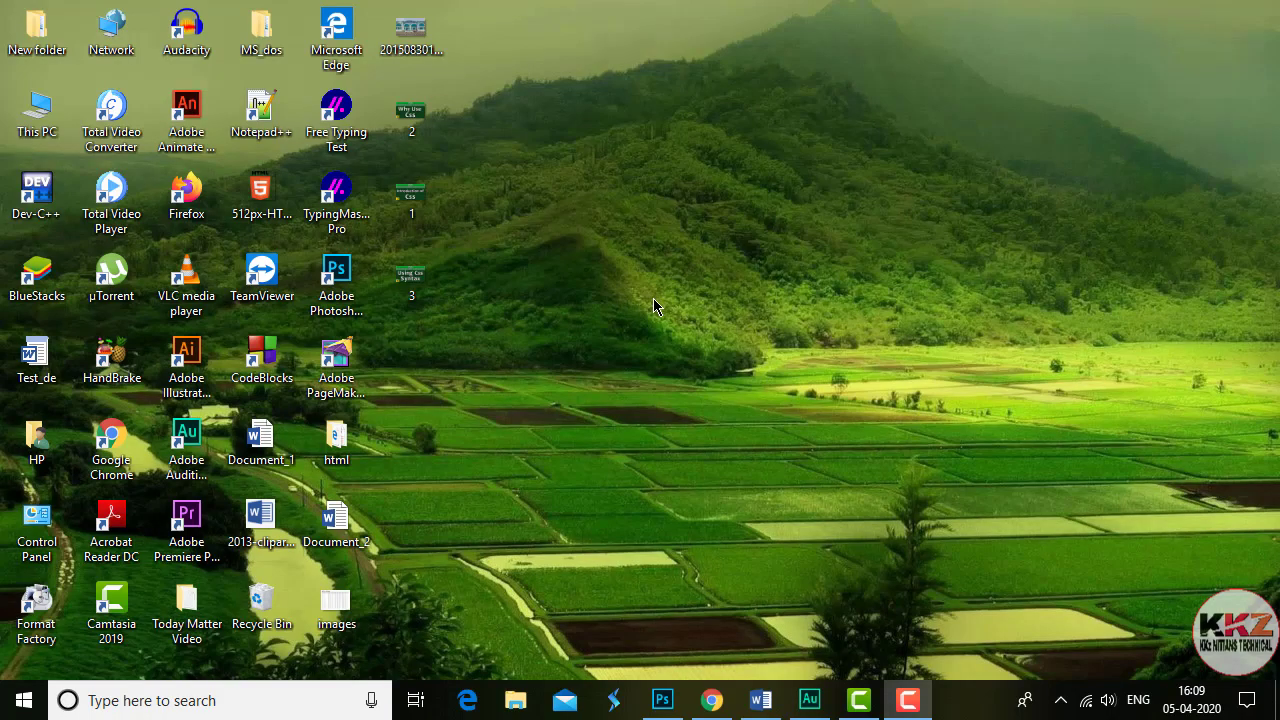
Bring the Word document back on screen and select the Lorem Ipsum paragraph
left_click(762, 700)
key("ctrl+a")
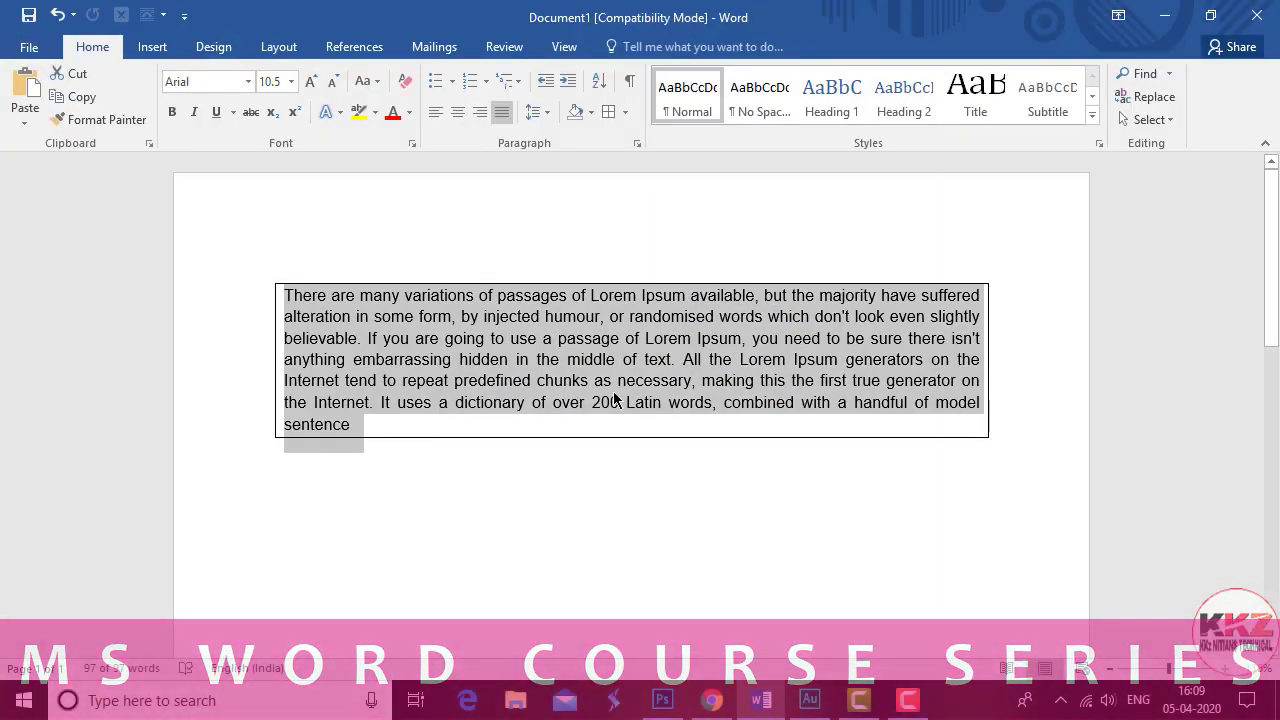
left_click(985, 428)
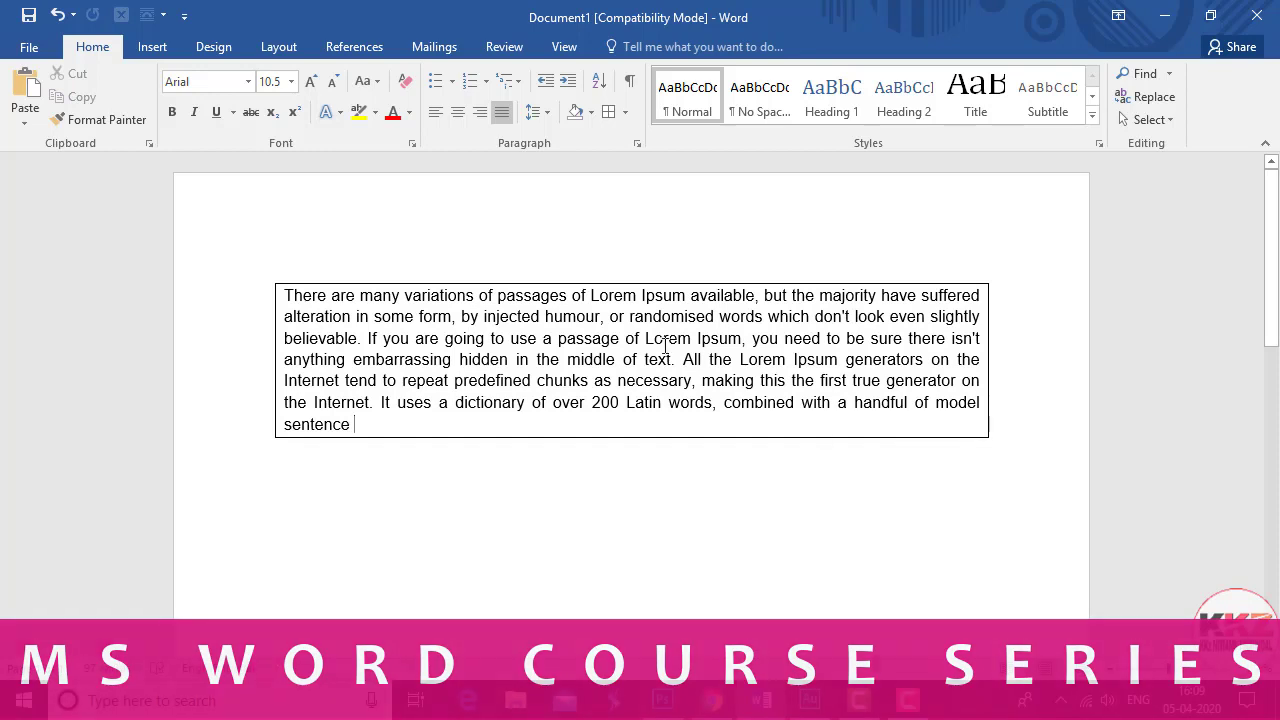
left_click(345, 380, "shift")
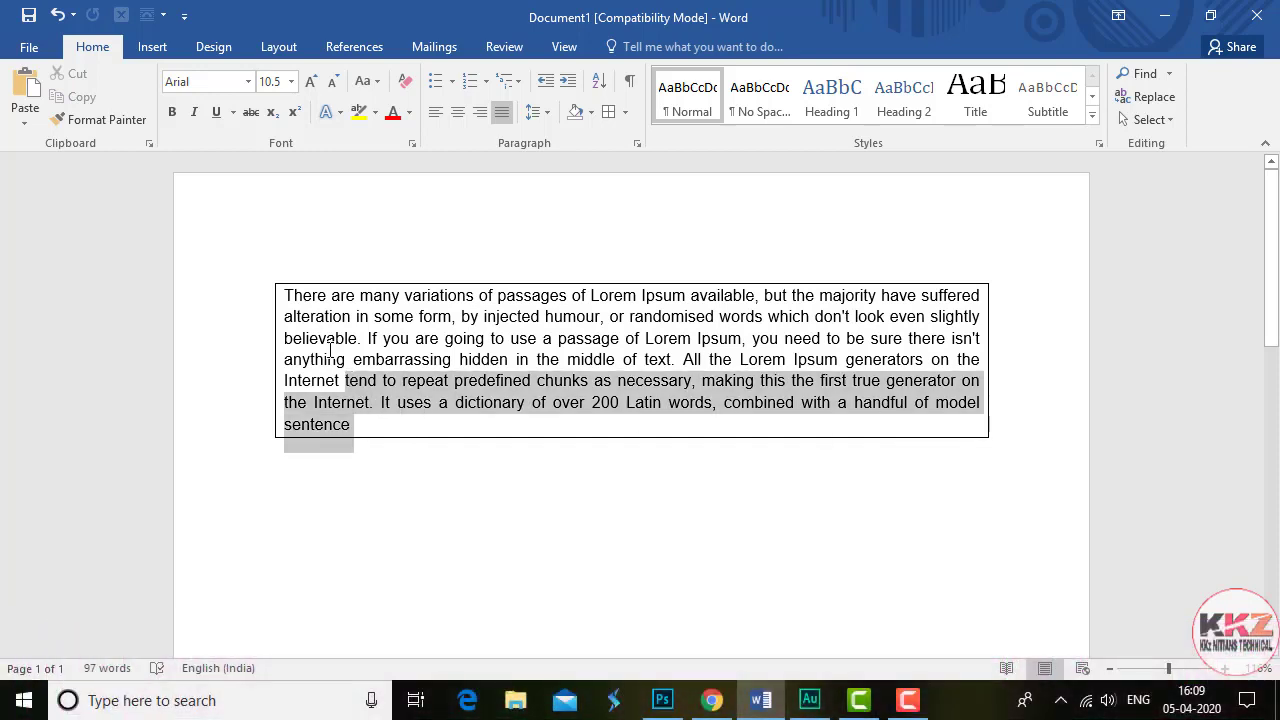
left_click_drag(330, 350, 286, 296)
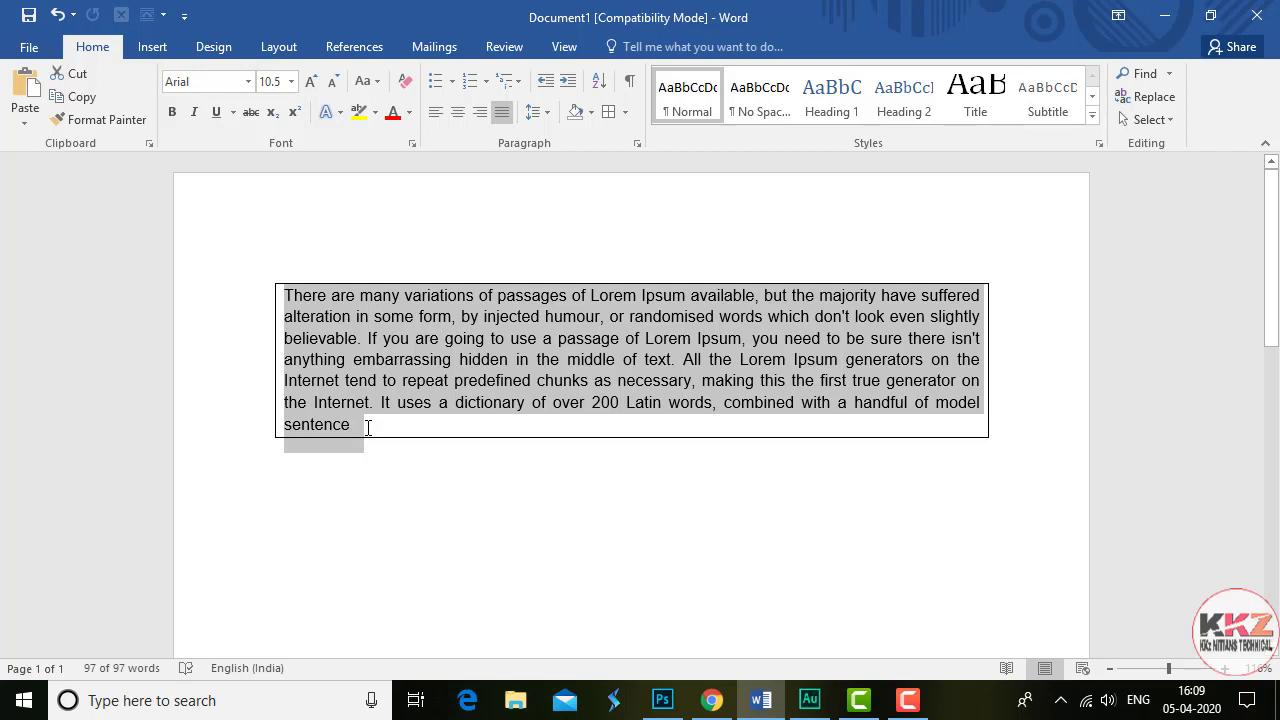
left_click_drag(368, 427, 290, 303)
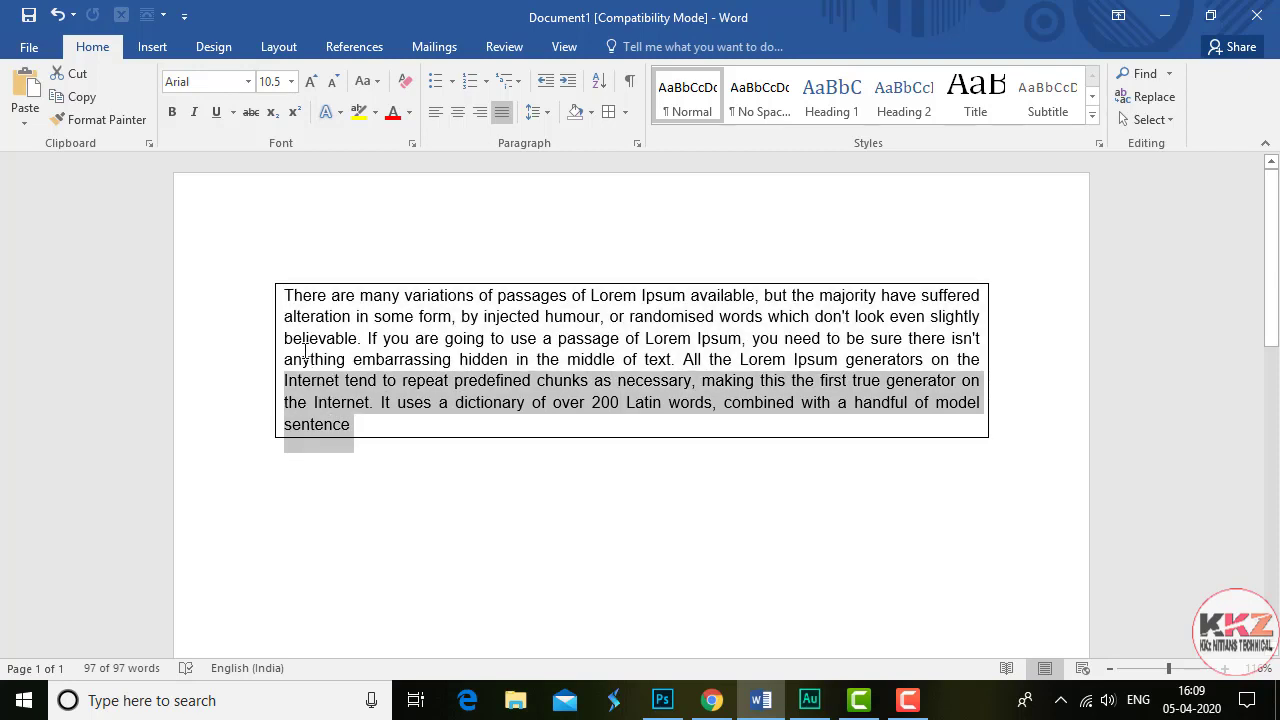
Apply No Border to remove the paragraph's box border, then reselect the paragraph
left_click(625, 112)
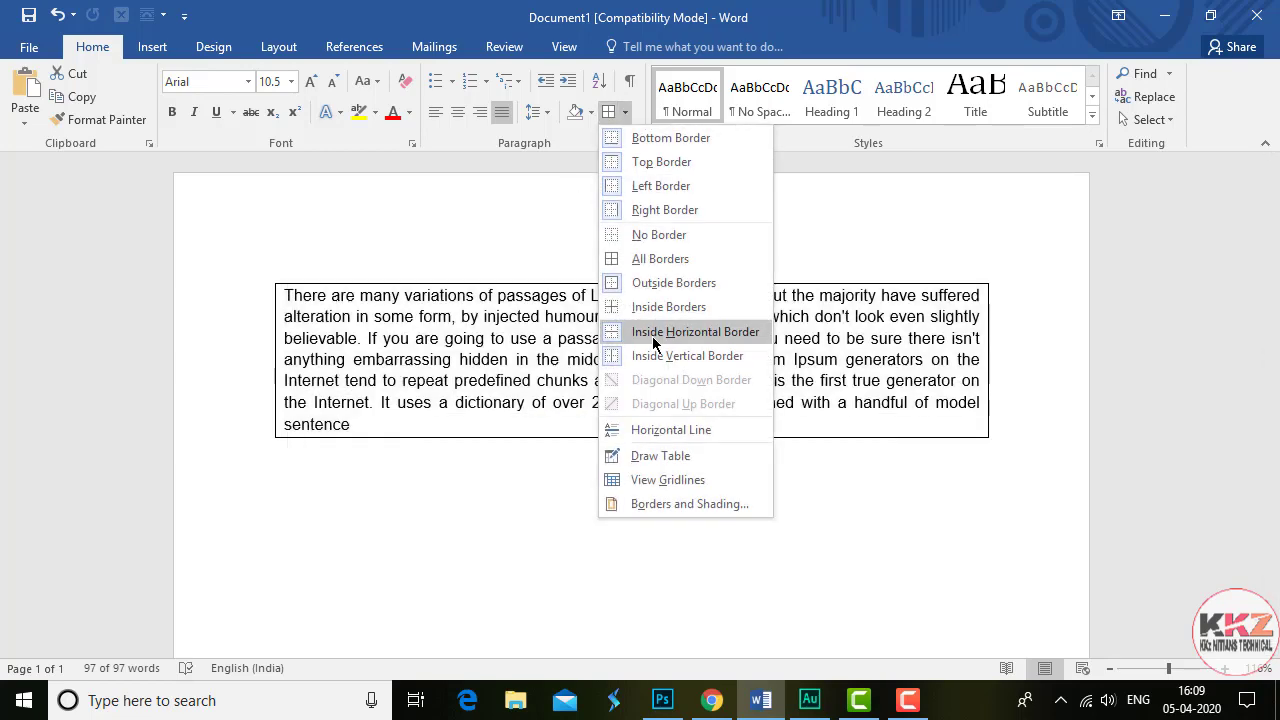
left_click(657, 235)
left_click(545, 433)
left_click_drag(394, 421, 286, 290)
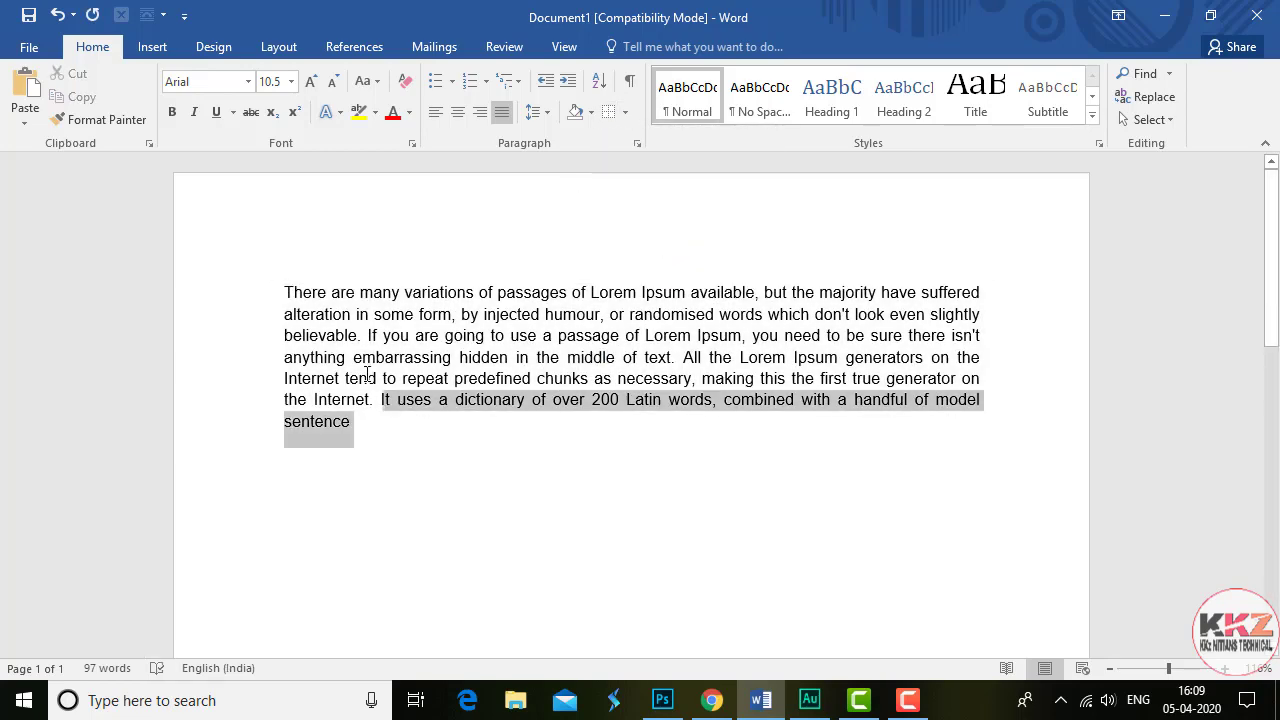
left_click(445, 423)
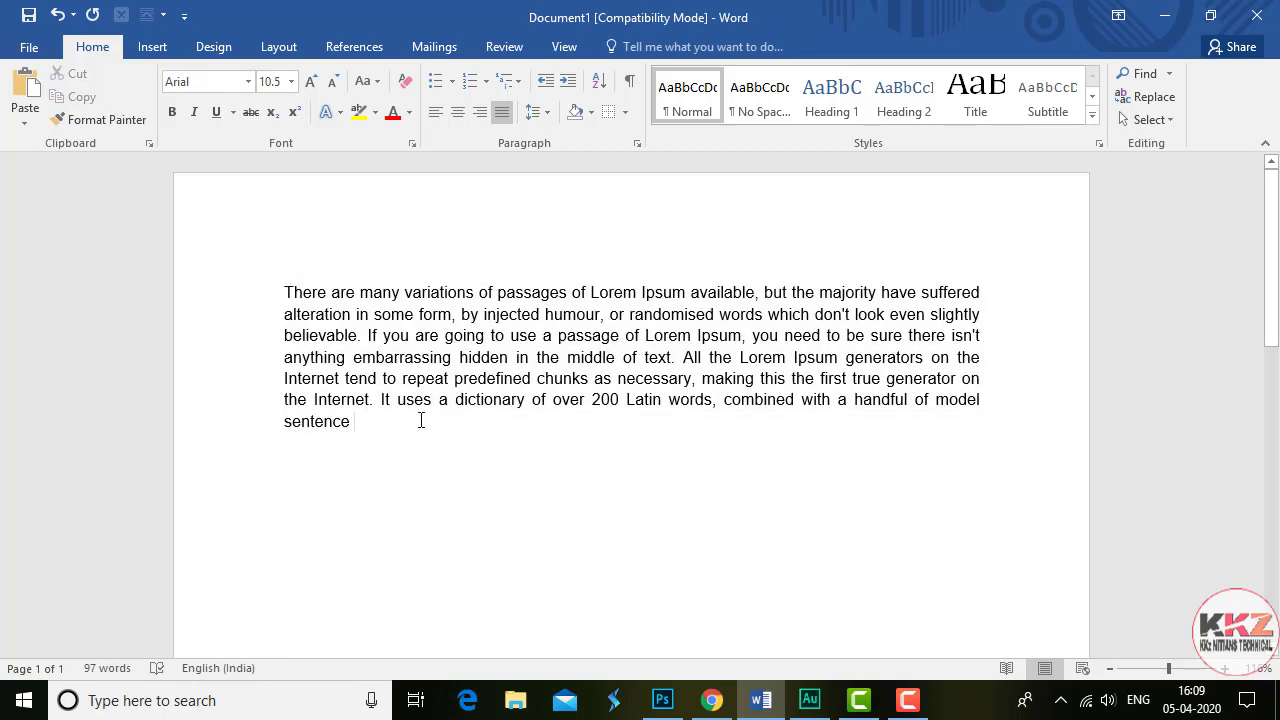
left_click_drag(421, 420, 286, 292)
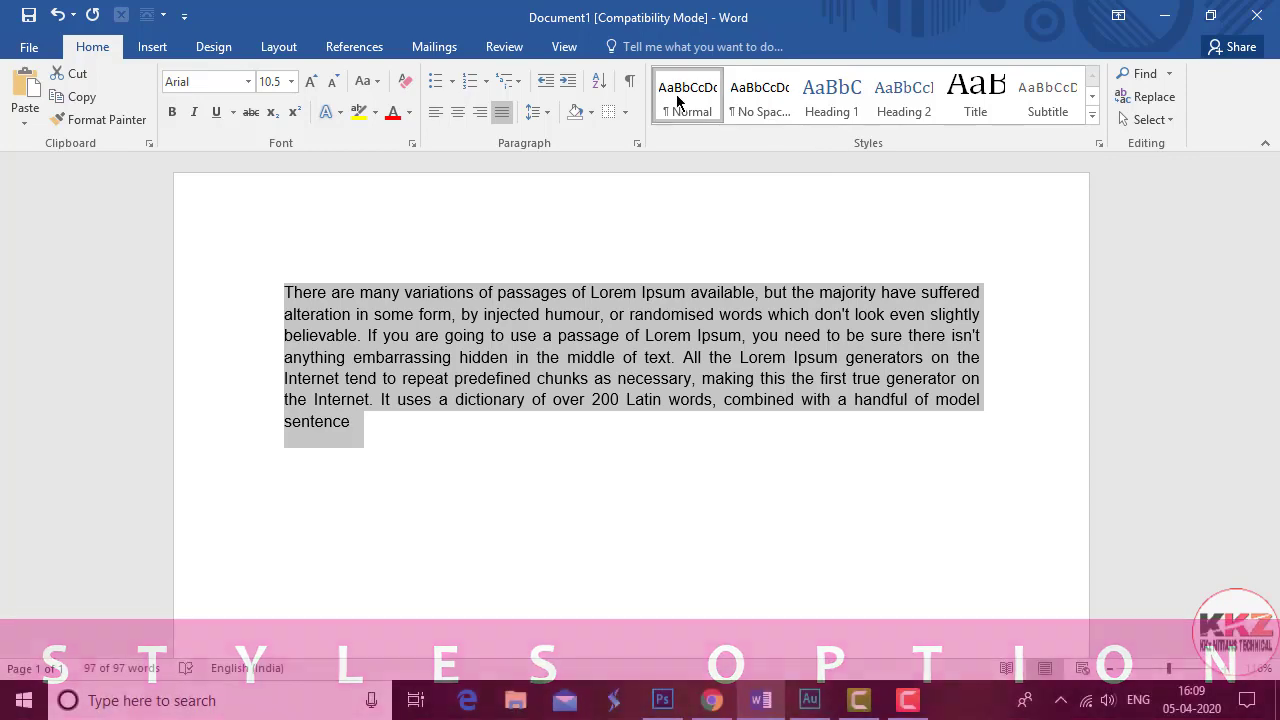
Try Heading 1 on the paragraph, undo it, and expand the full Quick Styles gallery
left_click(1093, 120)
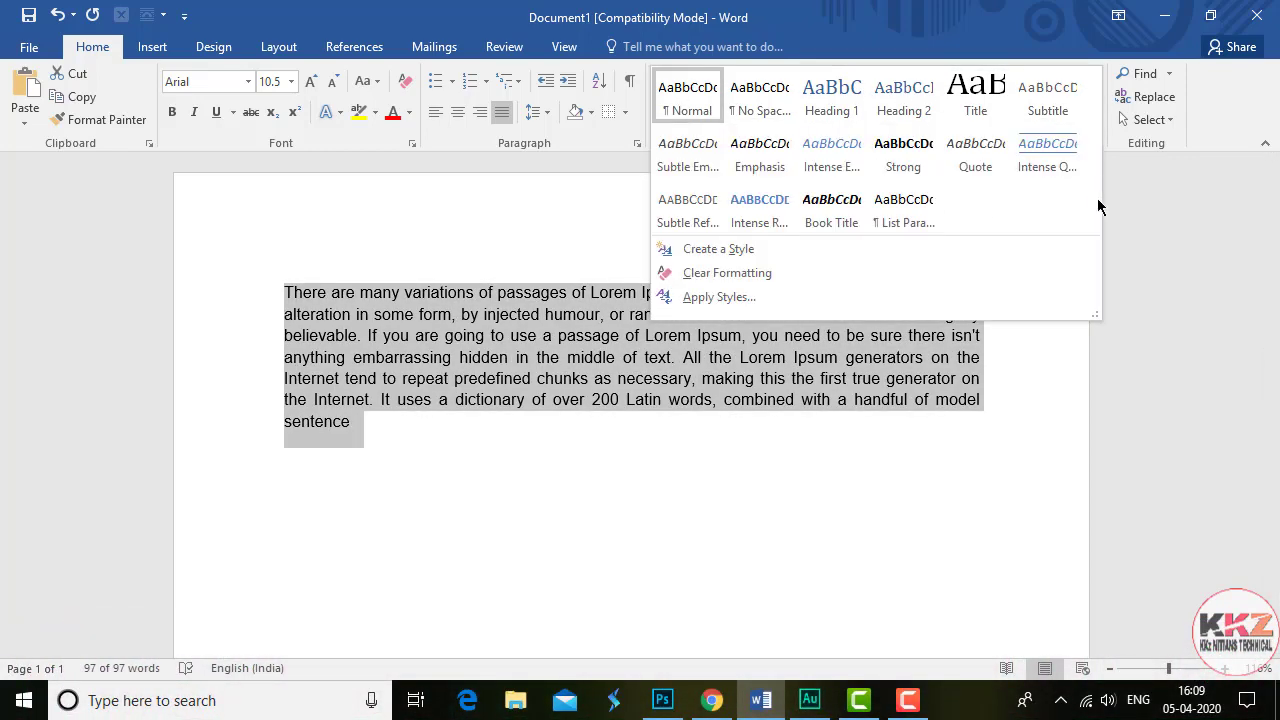
left_click(1162, 270)
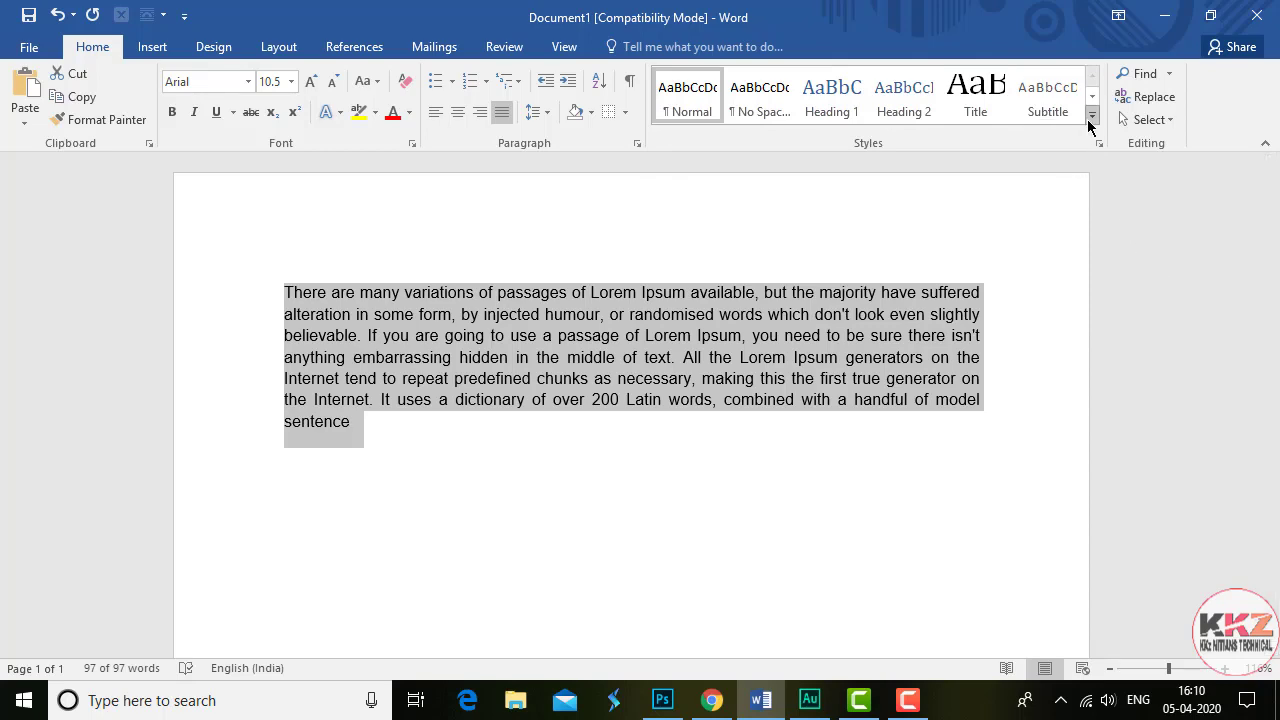
left_click(843, 118)
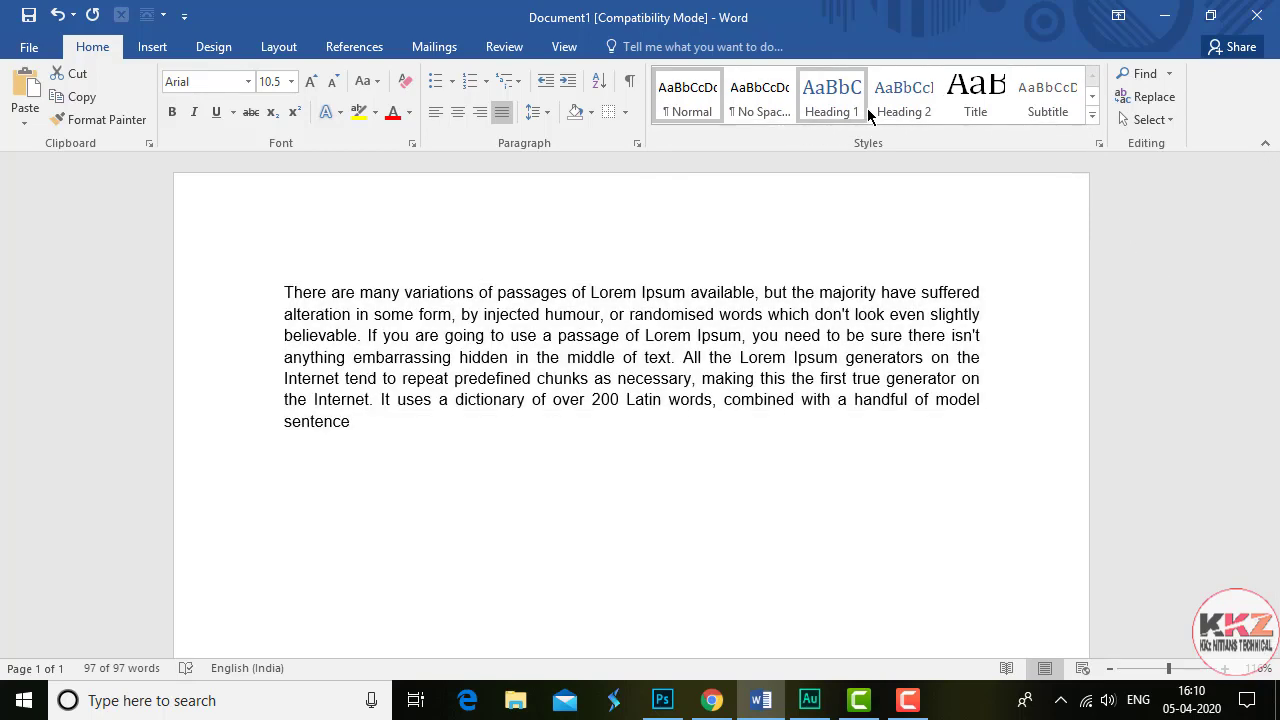
key("ctrl+z")
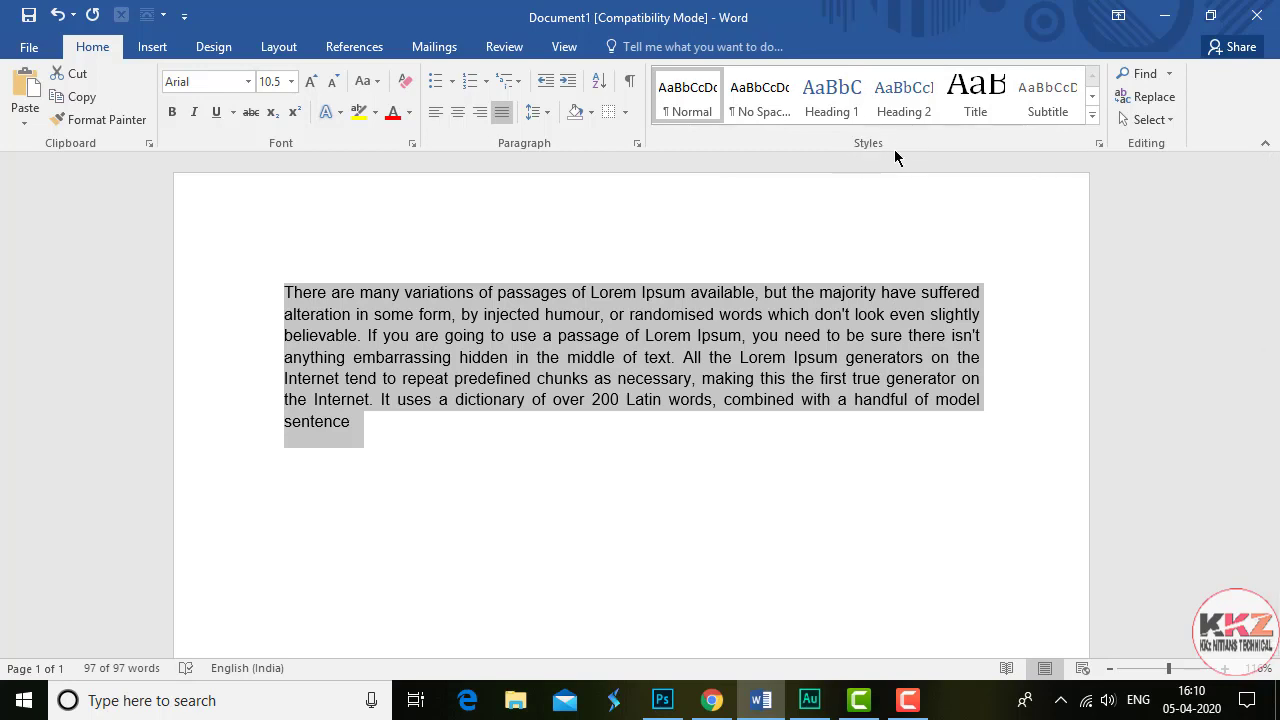
left_click(1092, 115)
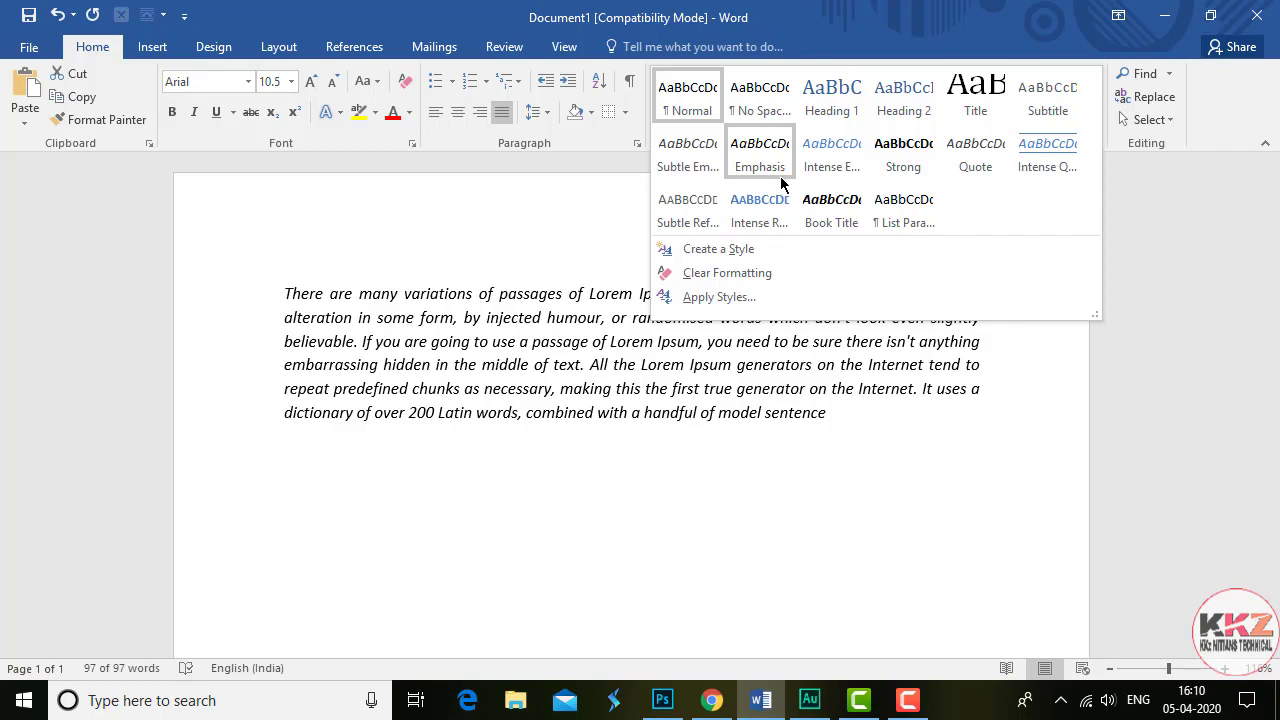
Apply List Paragraph to the paragraph, then restyle it as centred italic Quote
left_click(897, 220)
left_click(597, 447)
left_click_drag(597, 447, 338, 290)
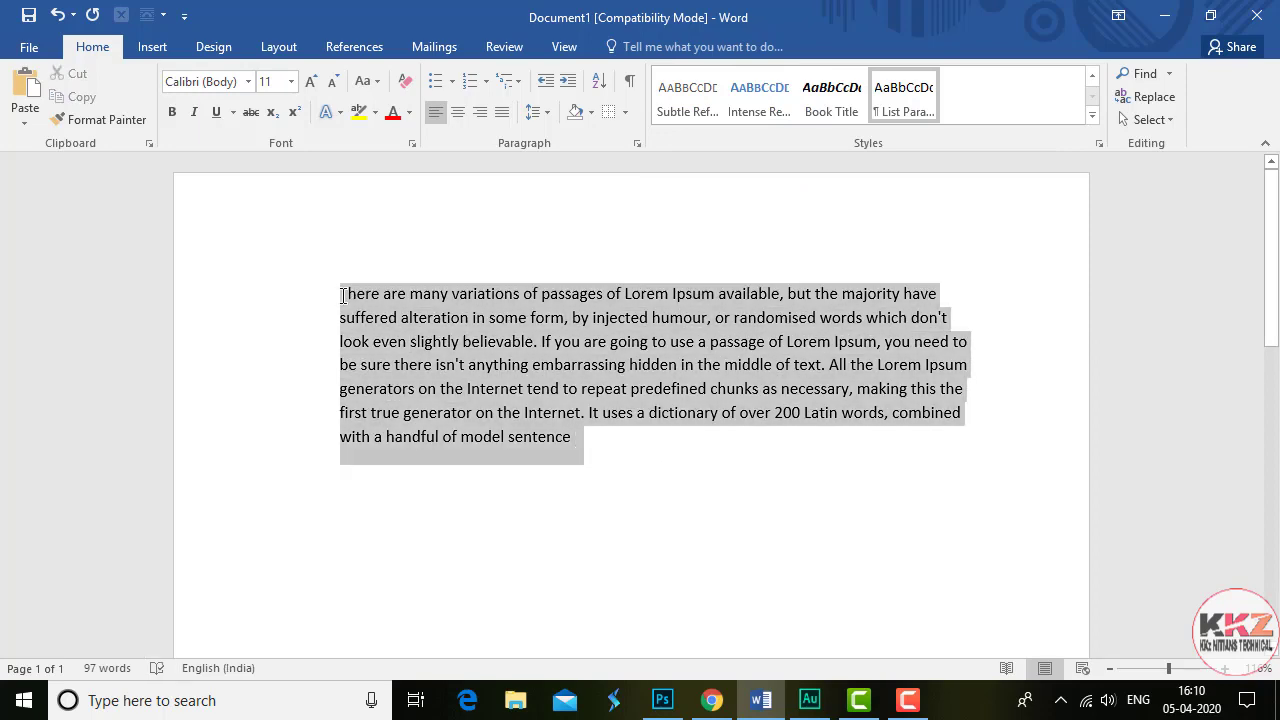
left_click(1092, 115)
left_click(975, 148)
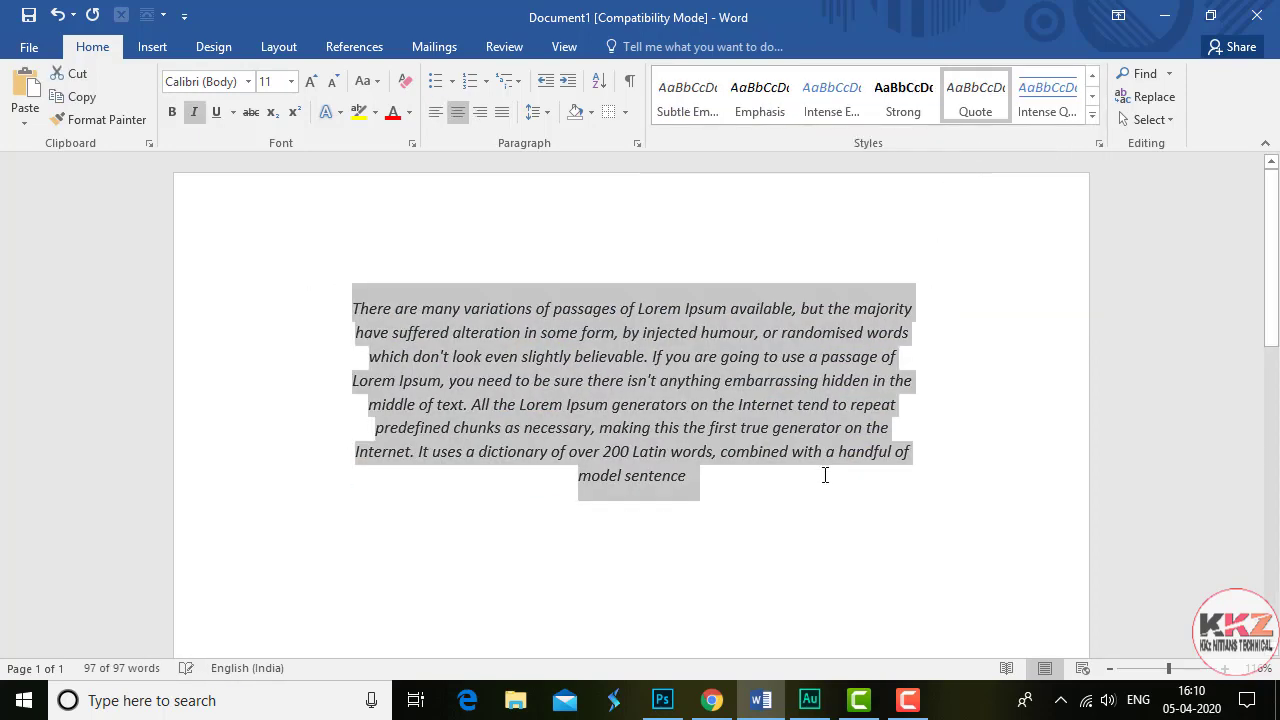
mouse_move(717, 503)
left_mouse_down()
mouse_move(360, 352)
mouse_move(351, 312)
left_mouse_up()
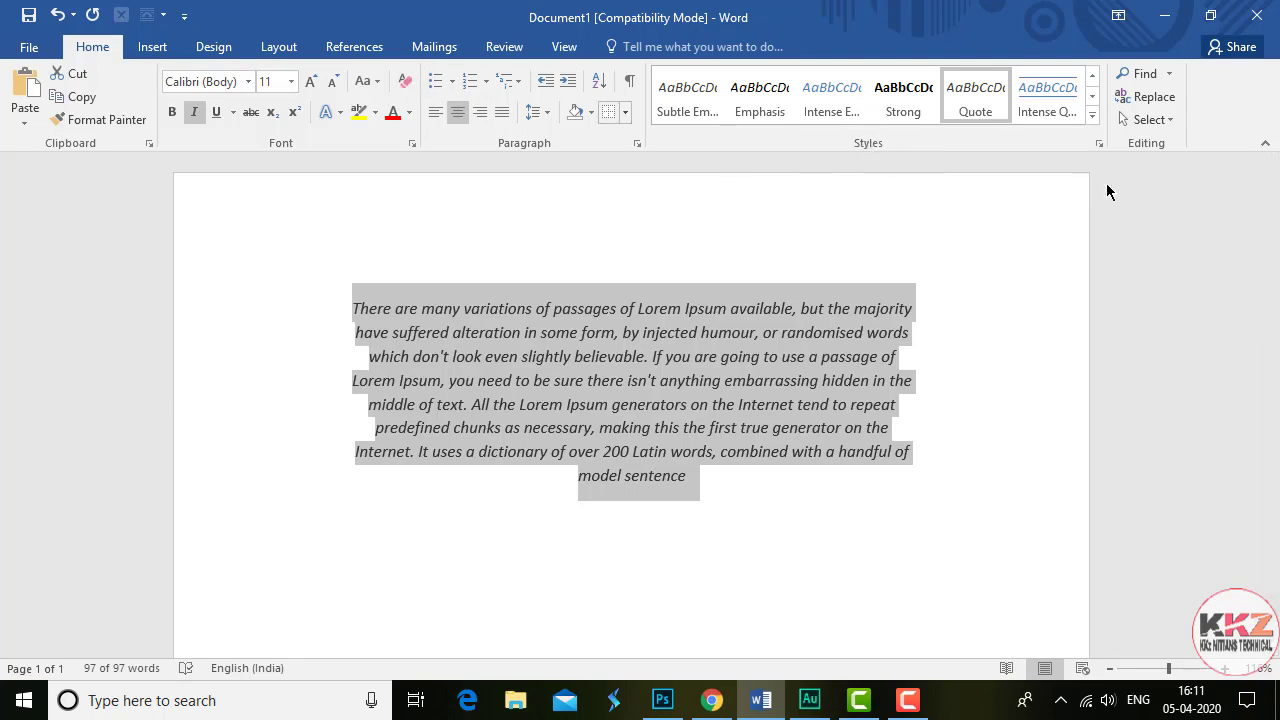
Begin Create a Style from the Quote formatting, cancel it, and reopen the Quick Styles gallery
left_click(1093, 116)
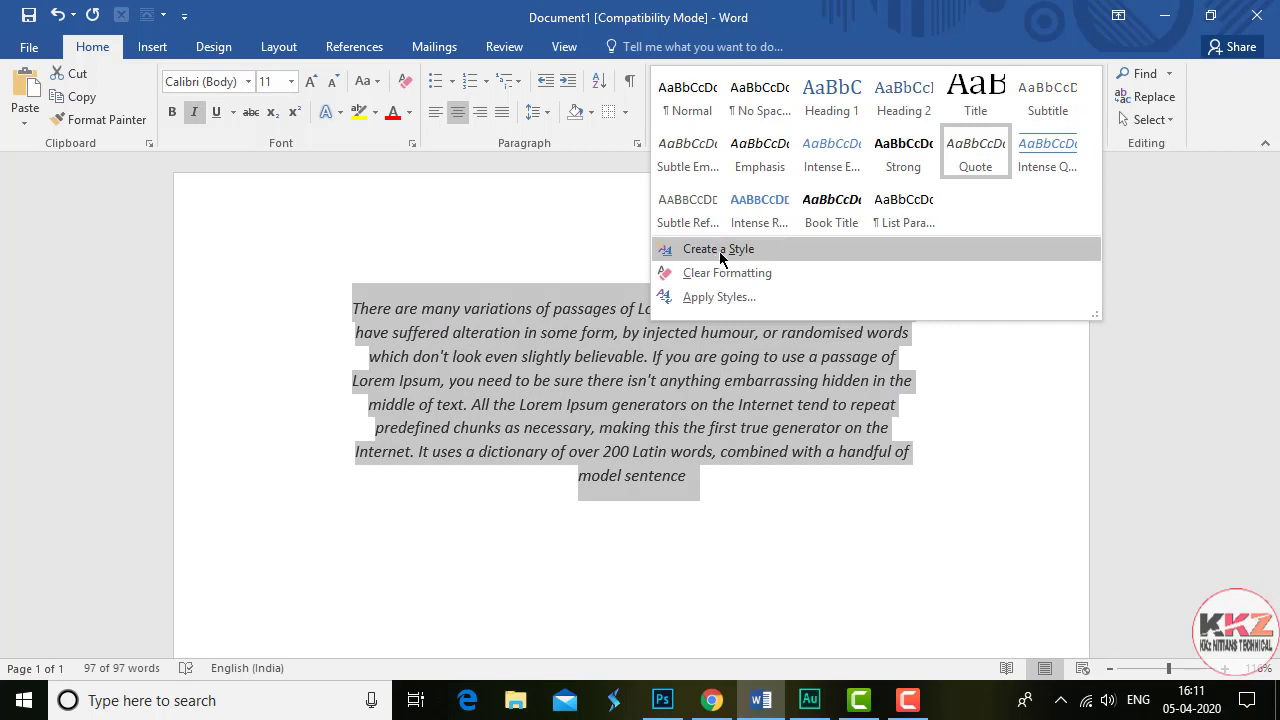
left_click(719, 251)
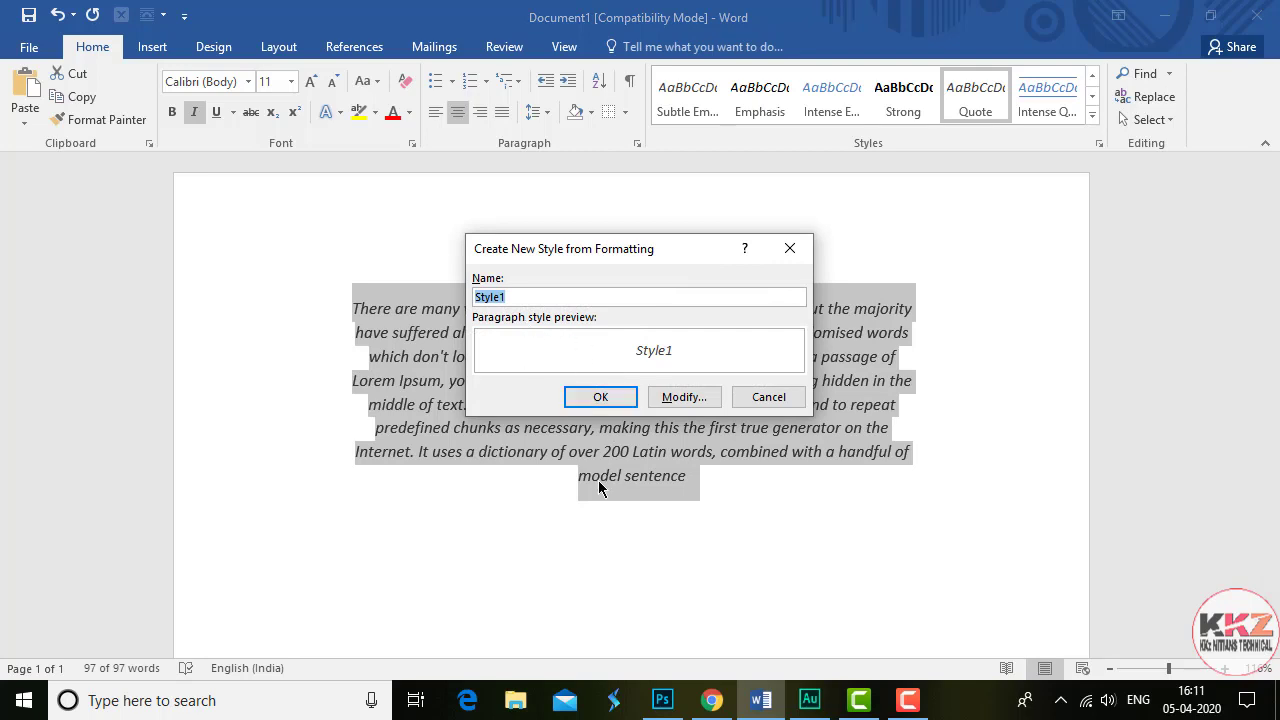
left_click(782, 402)
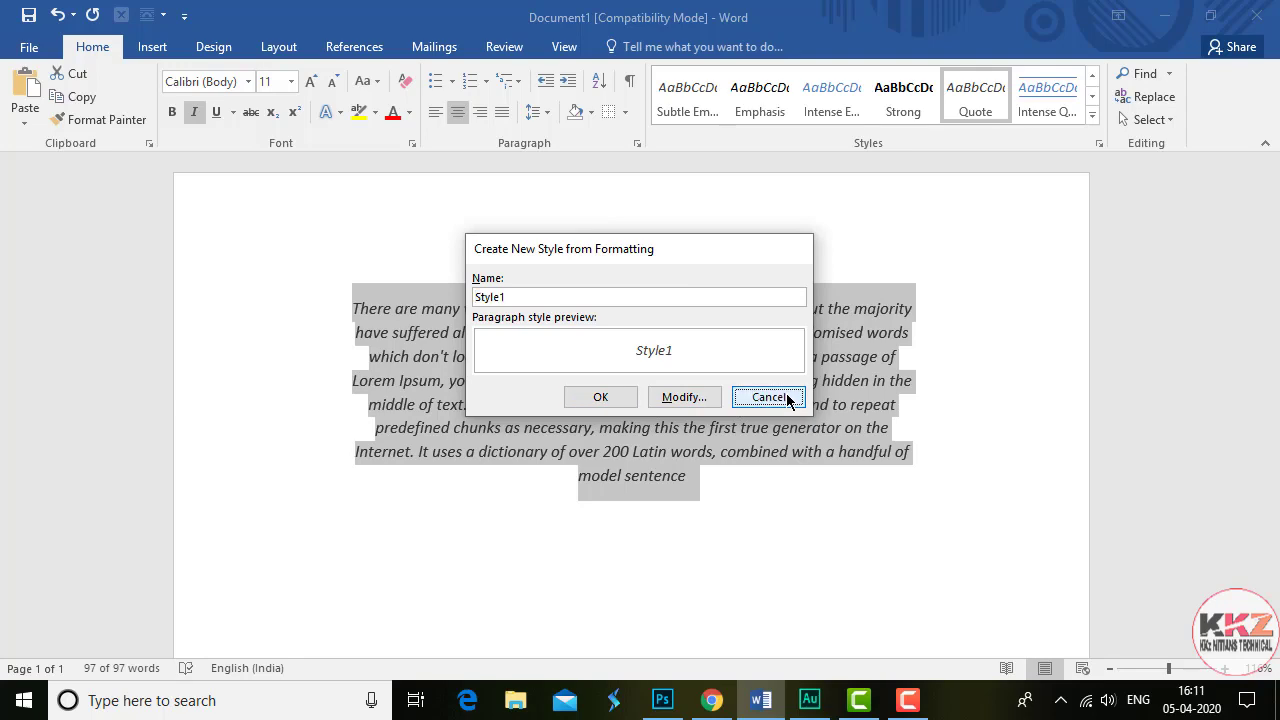
left_click(1093, 115)
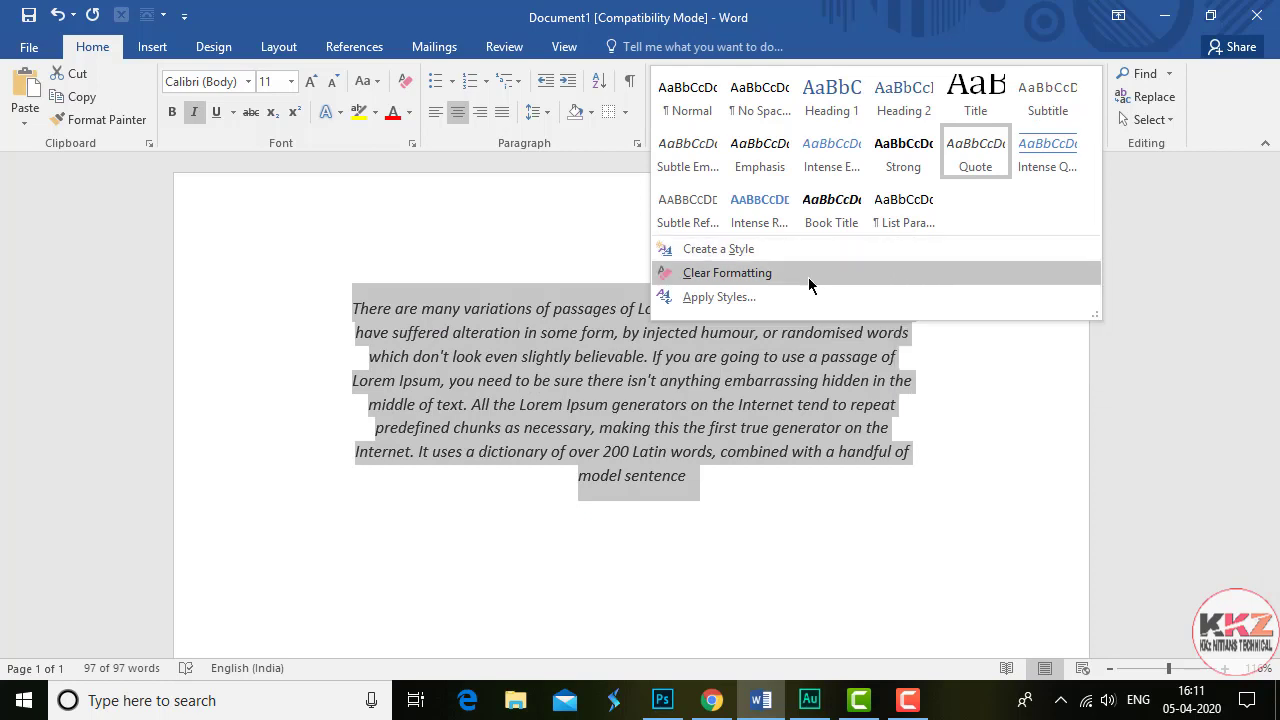
Review Style1's full settings: Linked type, based on Quote, Style1 for the following paragraph
left_click(720, 250)
left_click(693, 405)
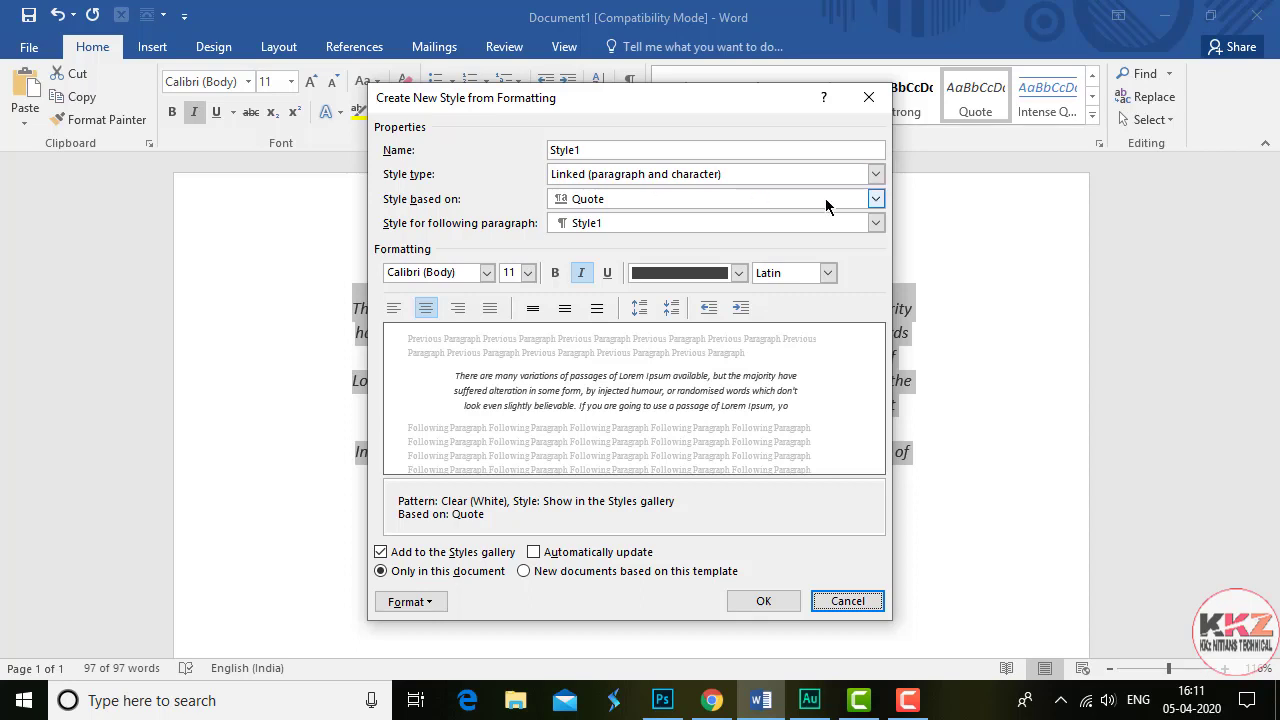
left_click(876, 175)
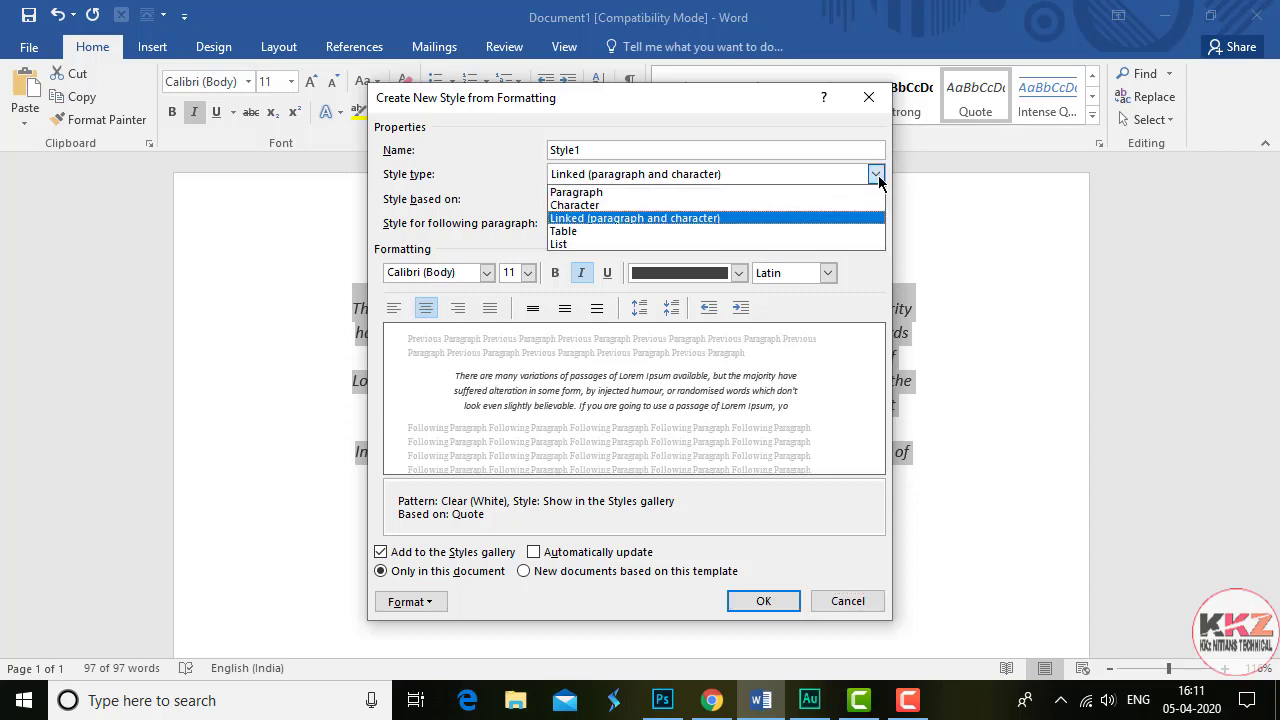
left_click(878, 175)
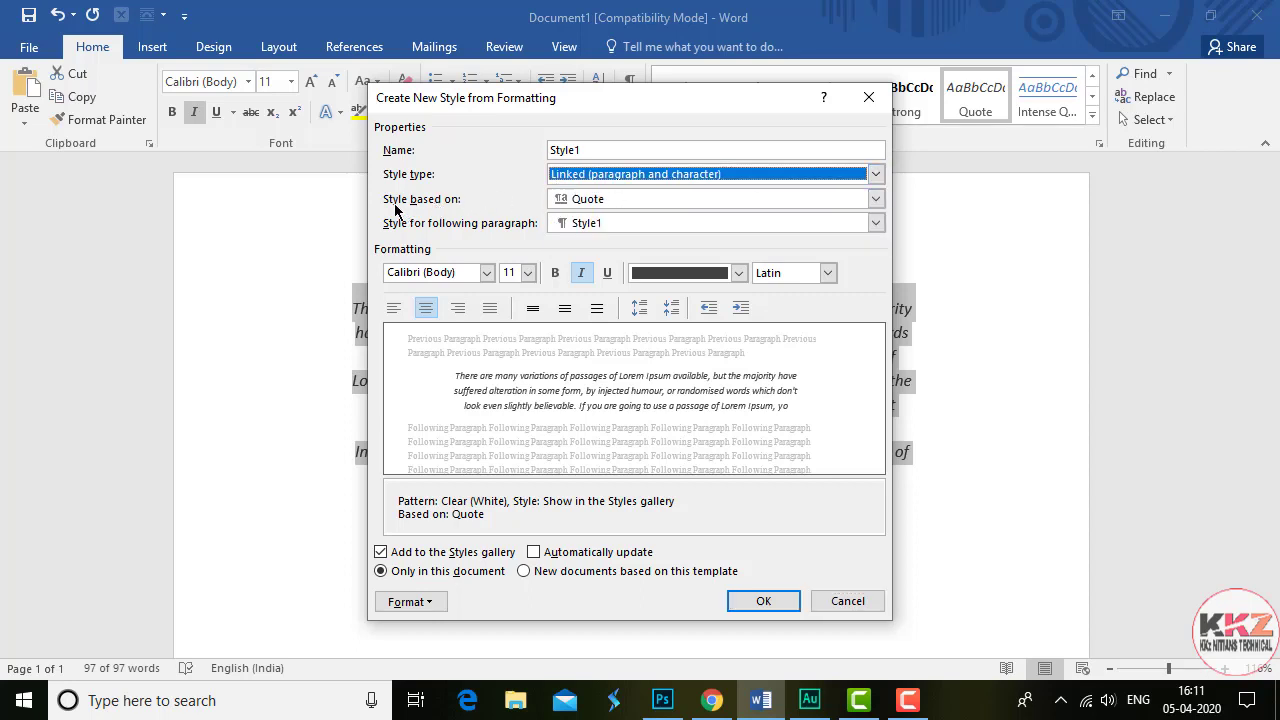
left_click(877, 200)
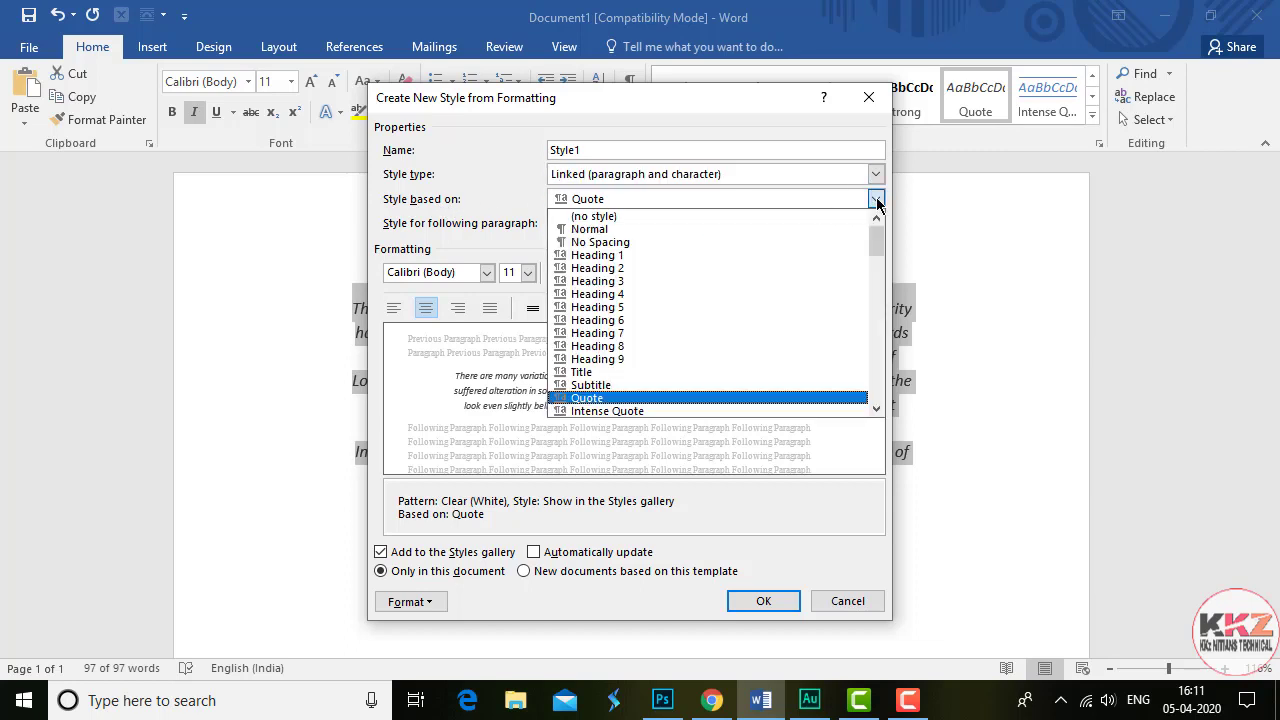
left_click(877, 201)
left_click(877, 201)
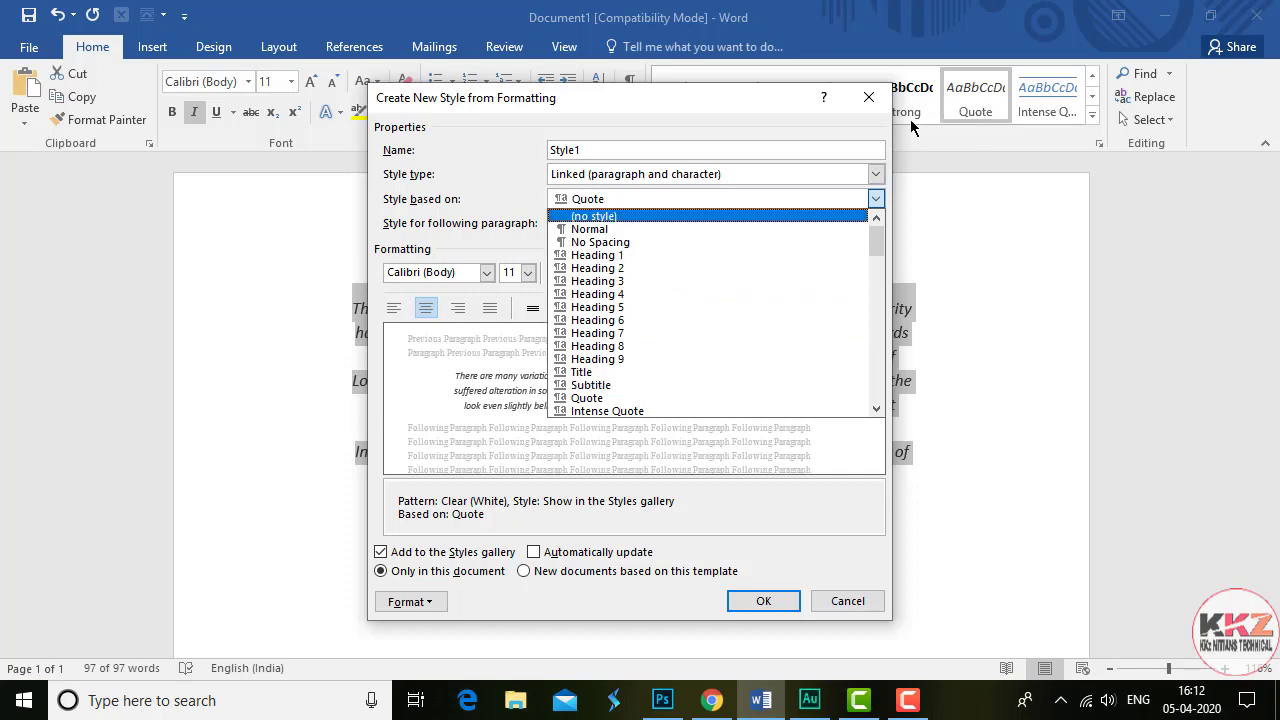
left_click(877, 204)
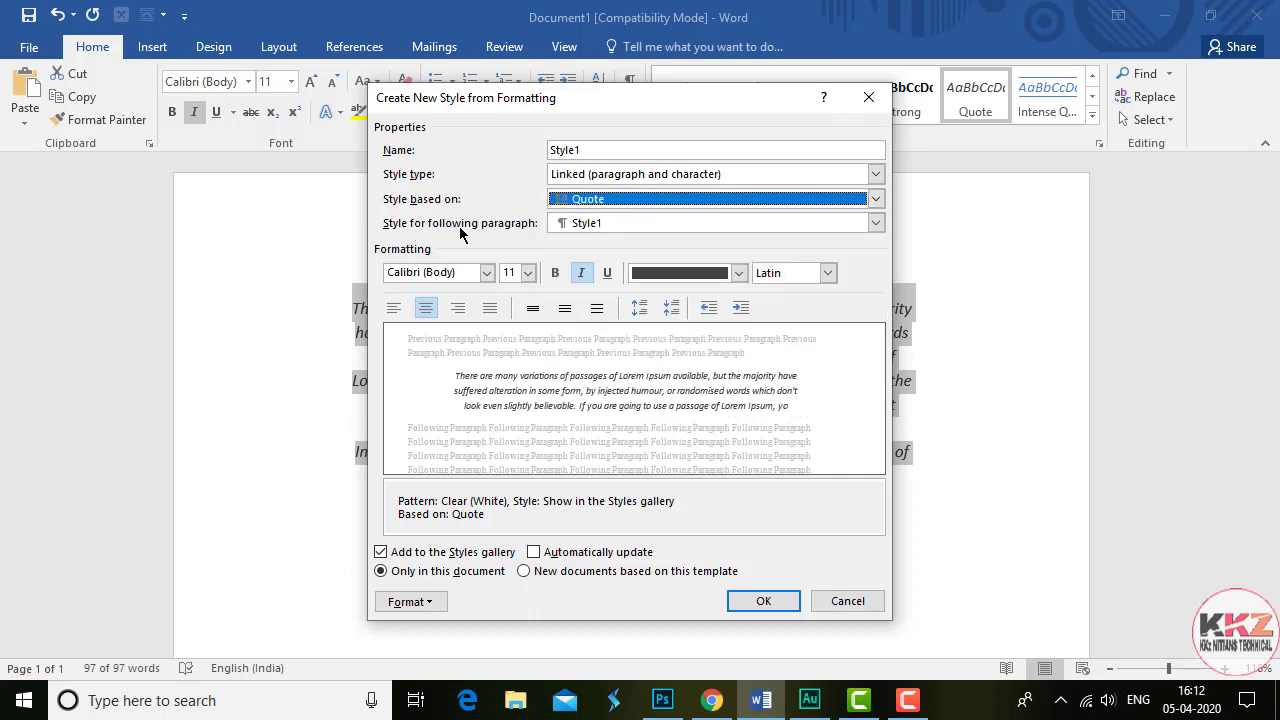
left_click(876, 223)
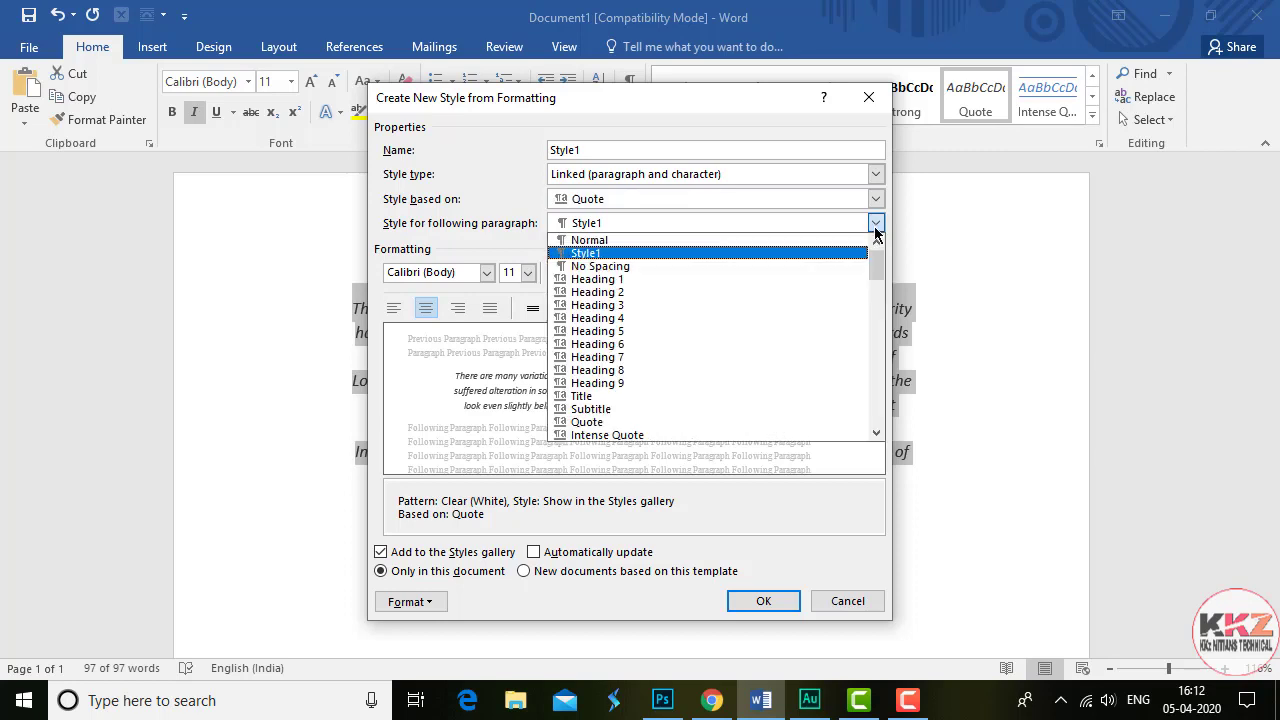
left_click(877, 228)
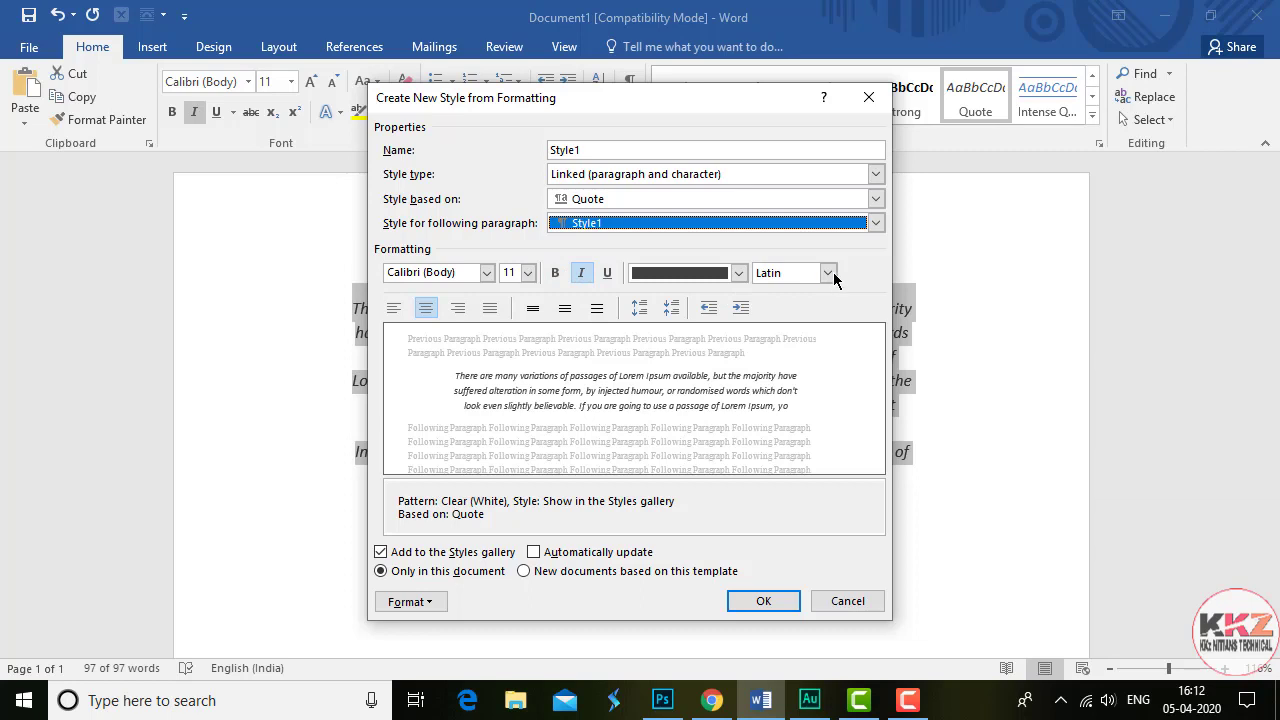
Check Style1's font colour and Format options unchanged, then cancel the new style
left_click(828, 273)
left_click(828, 273)
left_click(739, 273)
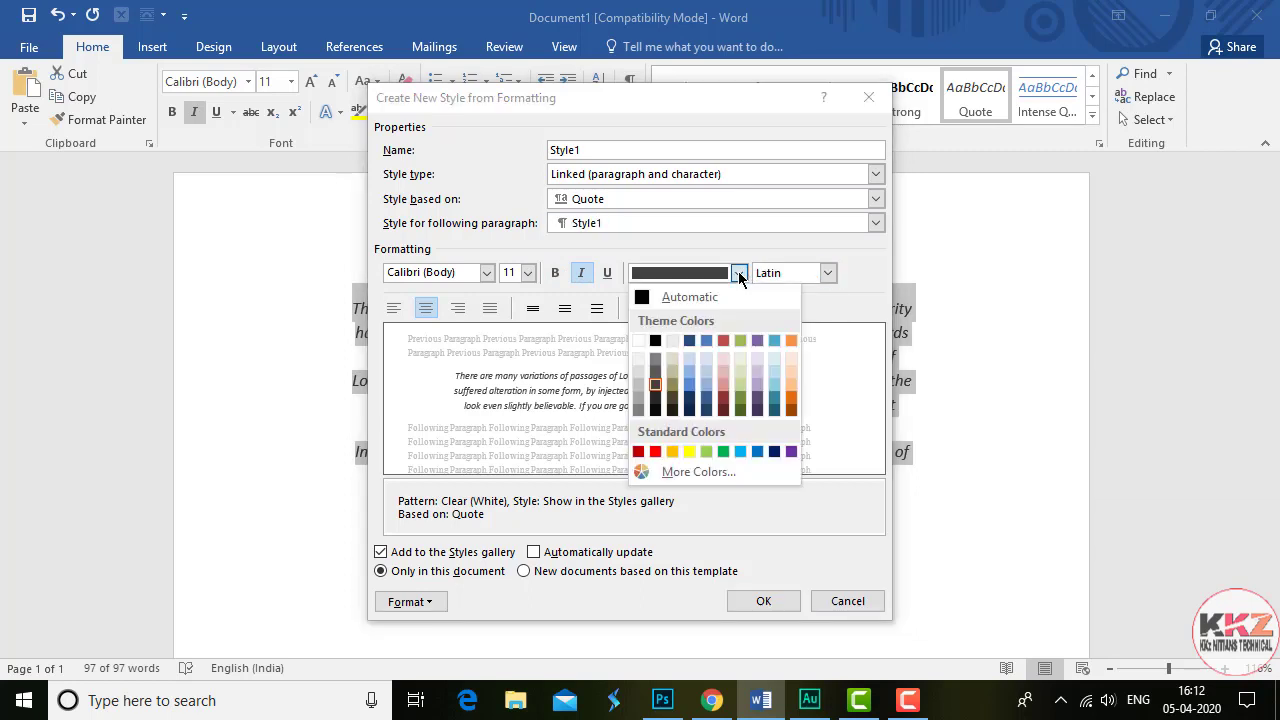
left_click(739, 274)
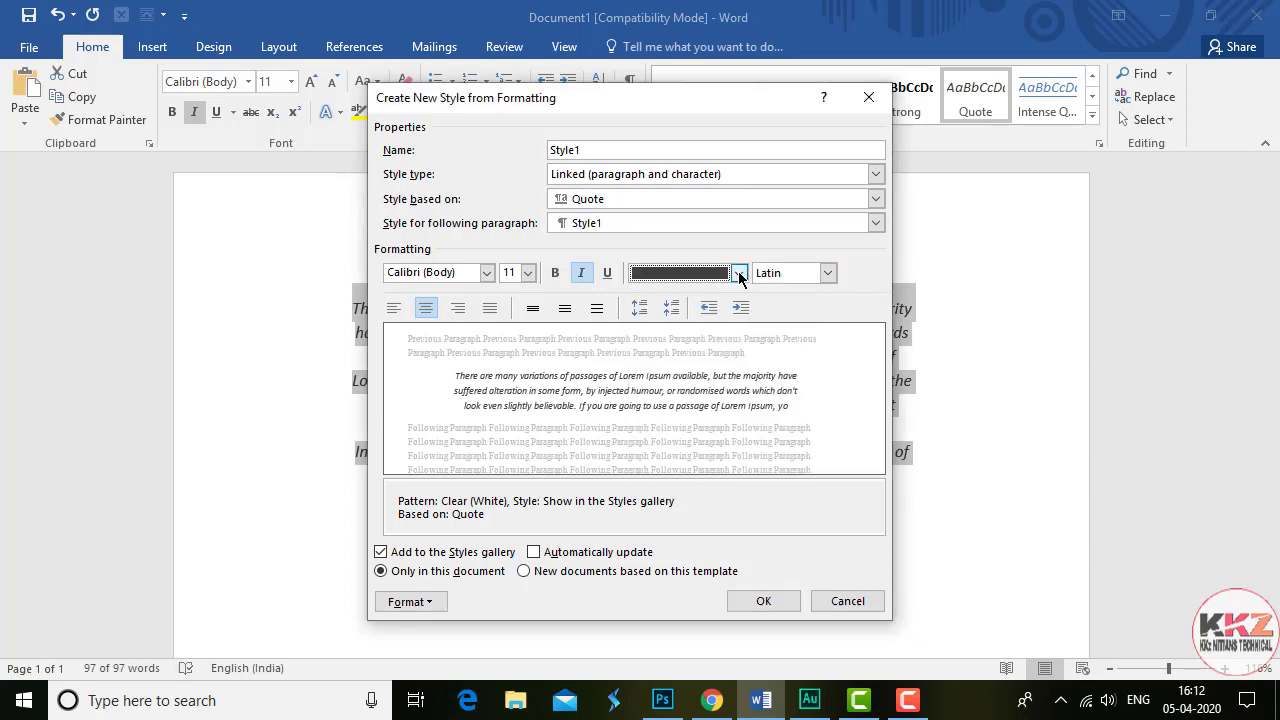
left_click(432, 603)
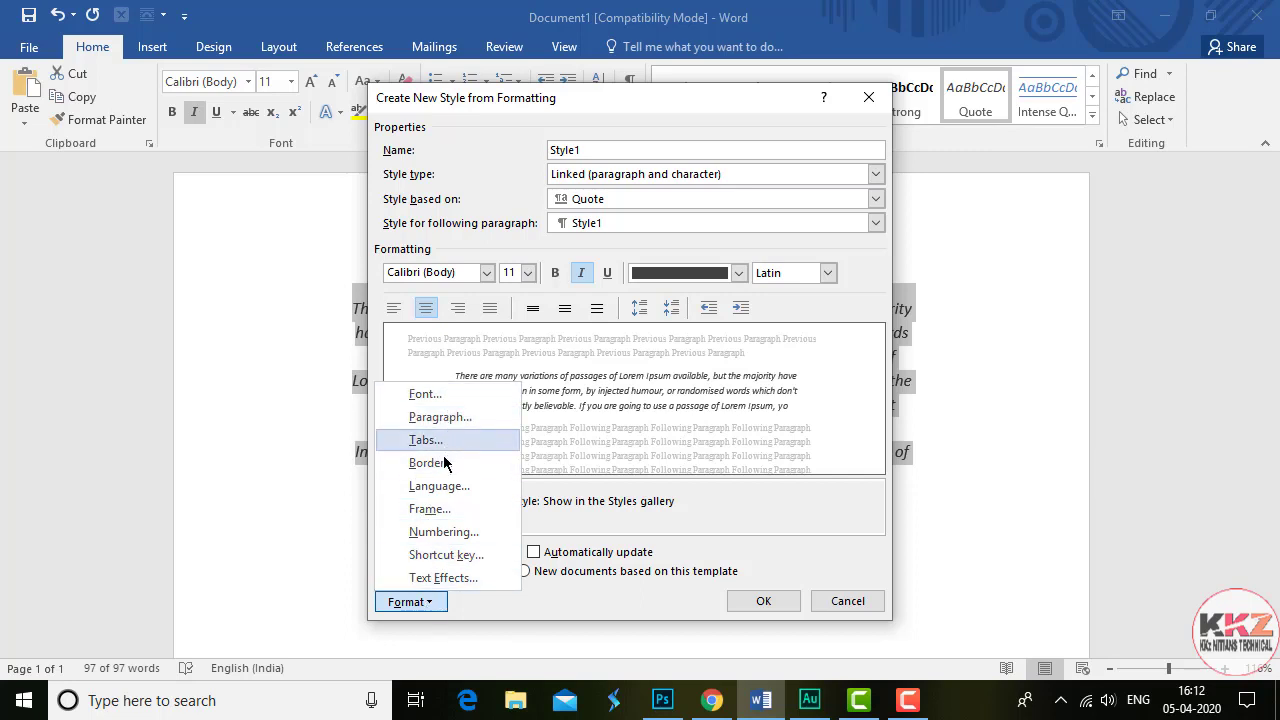
left_click(530, 602)
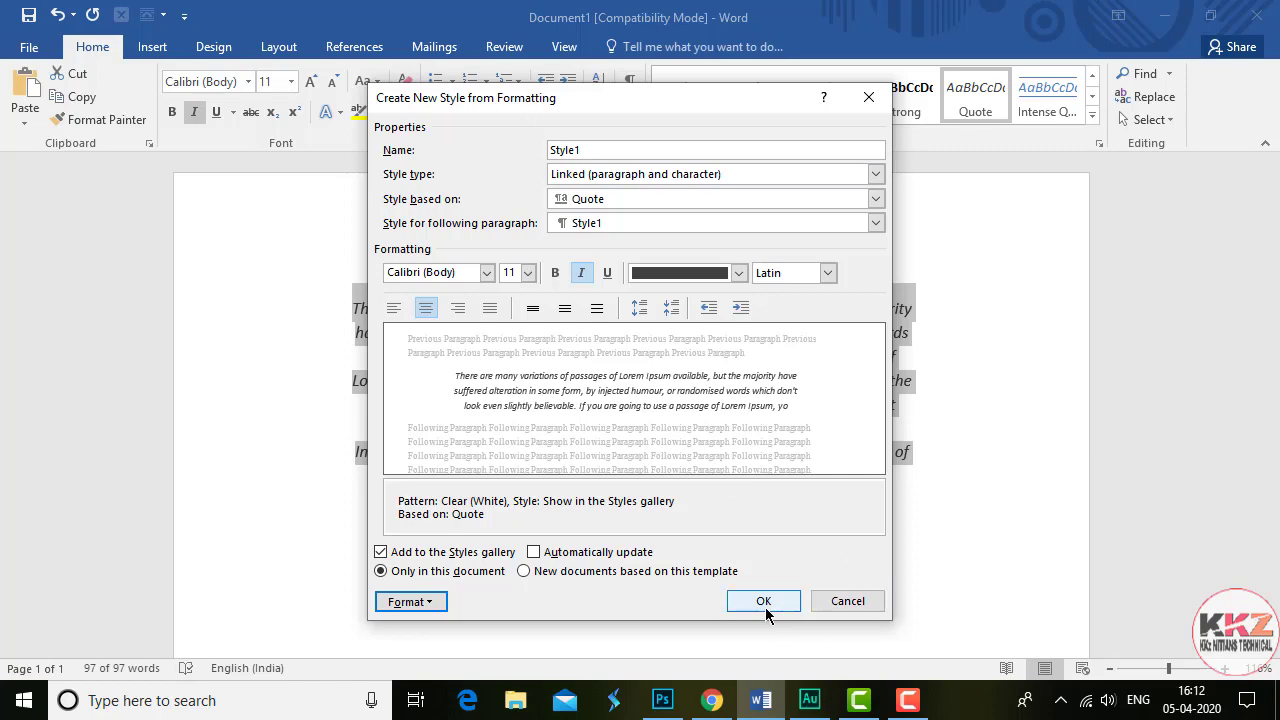
left_click(835, 603)
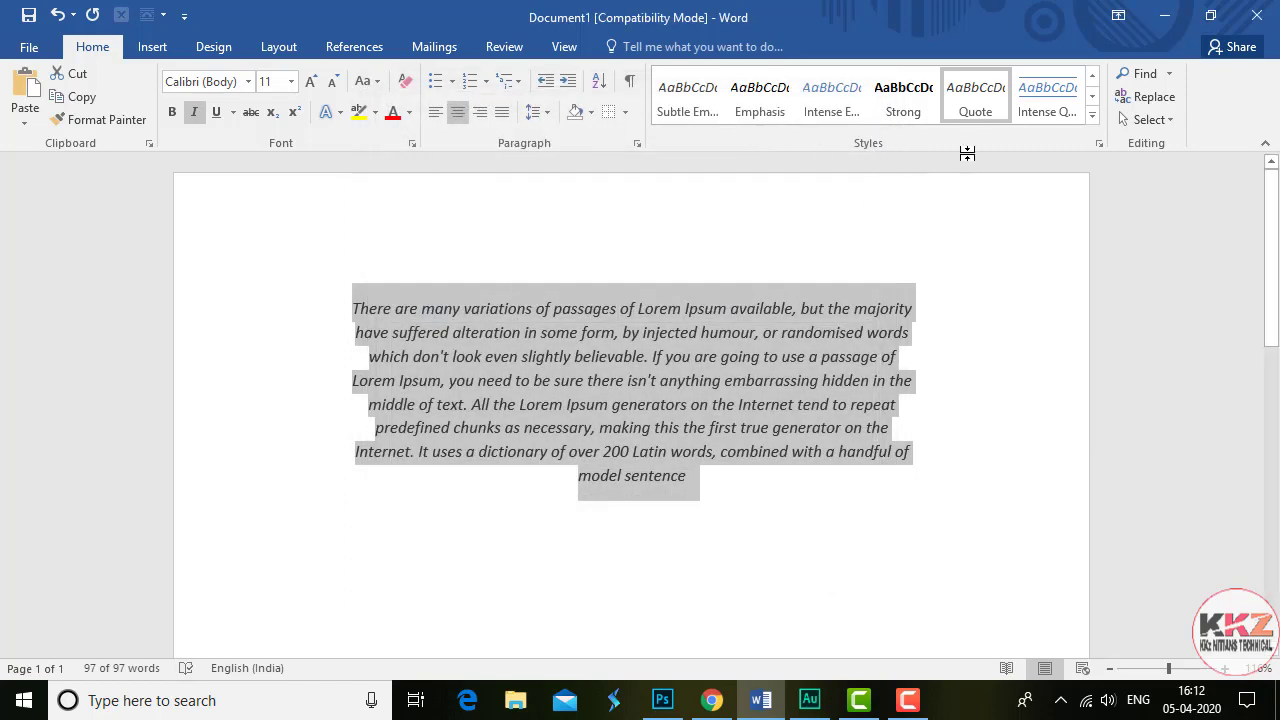
Apply Intense Emphasis, then Title, leaving large 28 pt Cambria text
left_click(1092, 115)
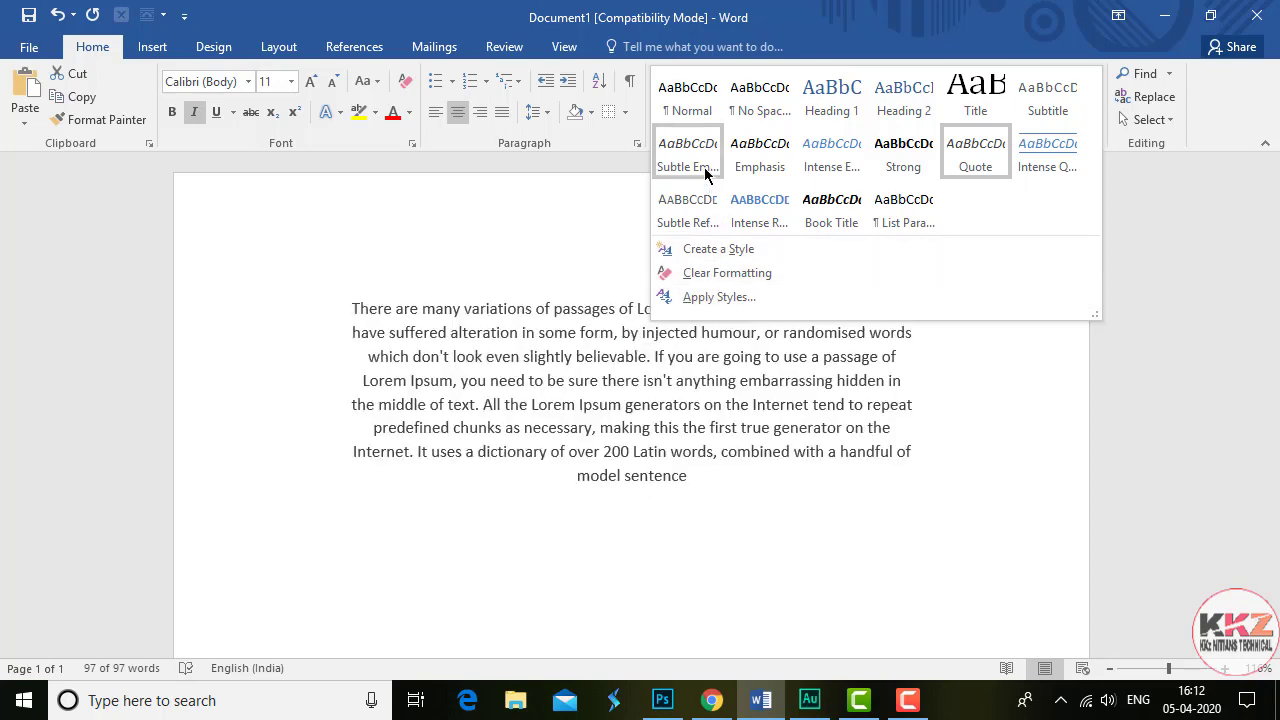
left_click(828, 150)
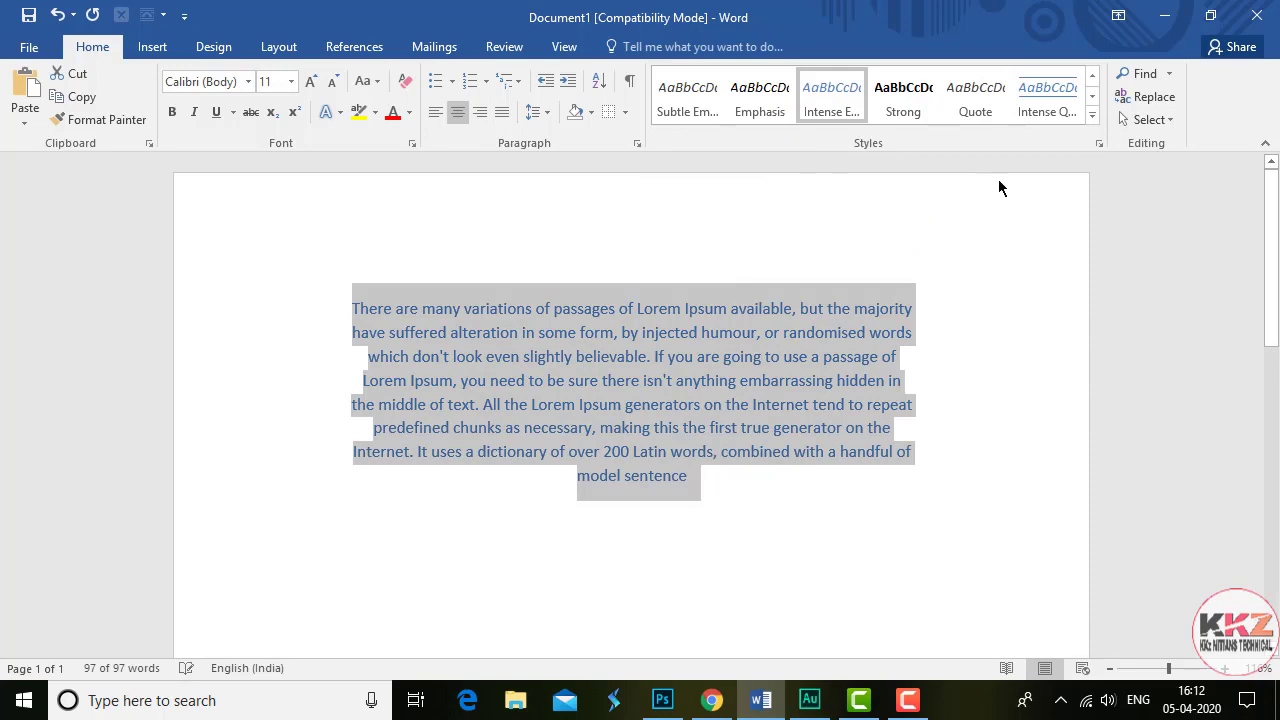
left_click(1093, 116)
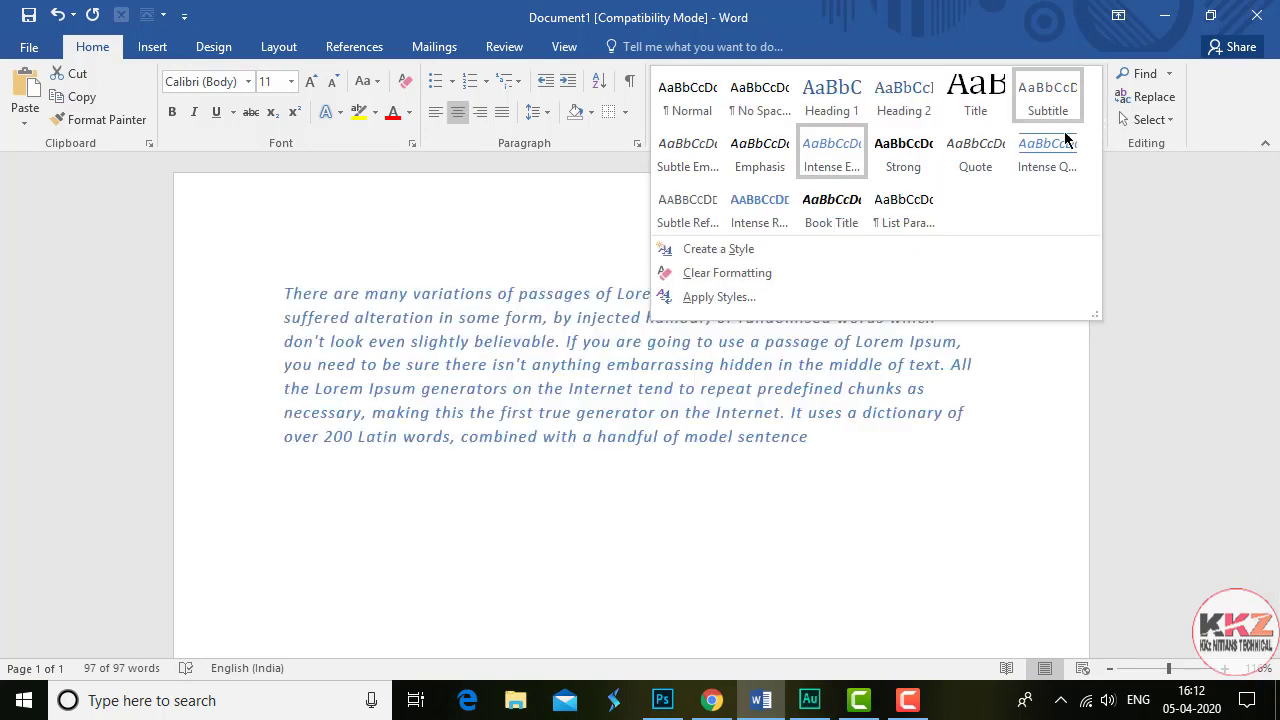
left_click(985, 103)
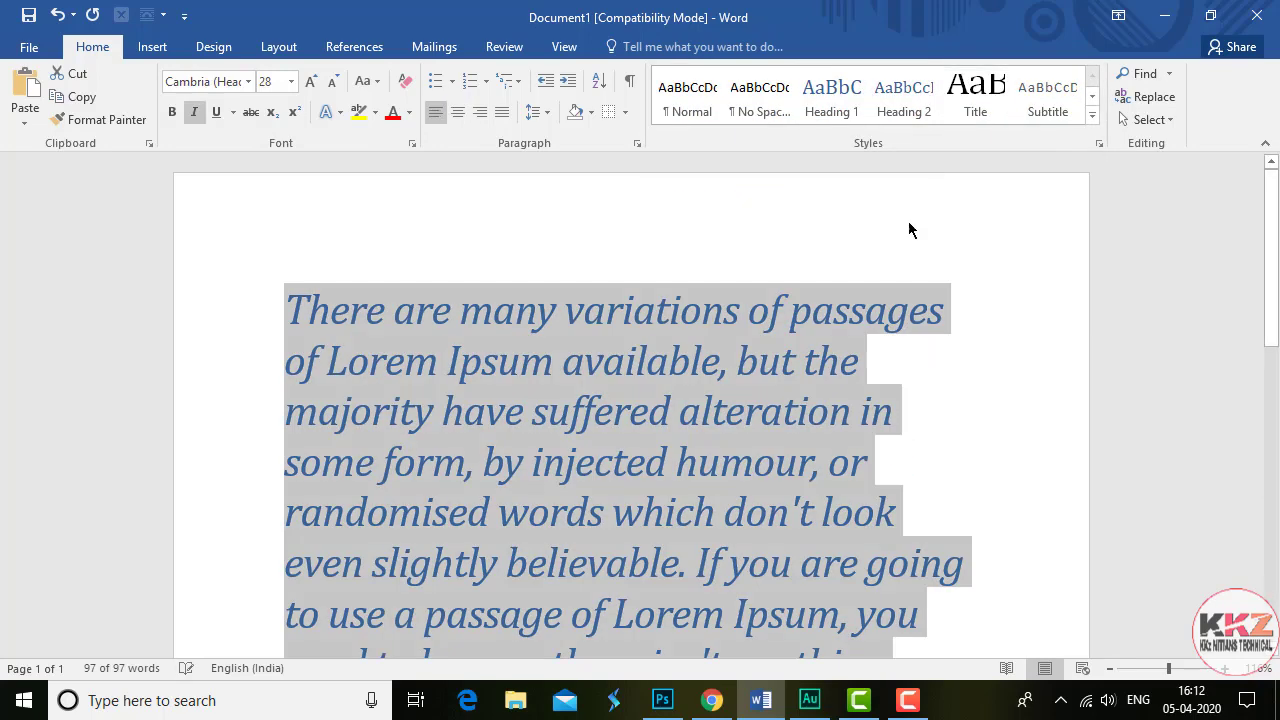
scroll(880, 393, "down", 2)
scroll(878, 392, "down", 3)
scroll(878, 393, "down", 1)
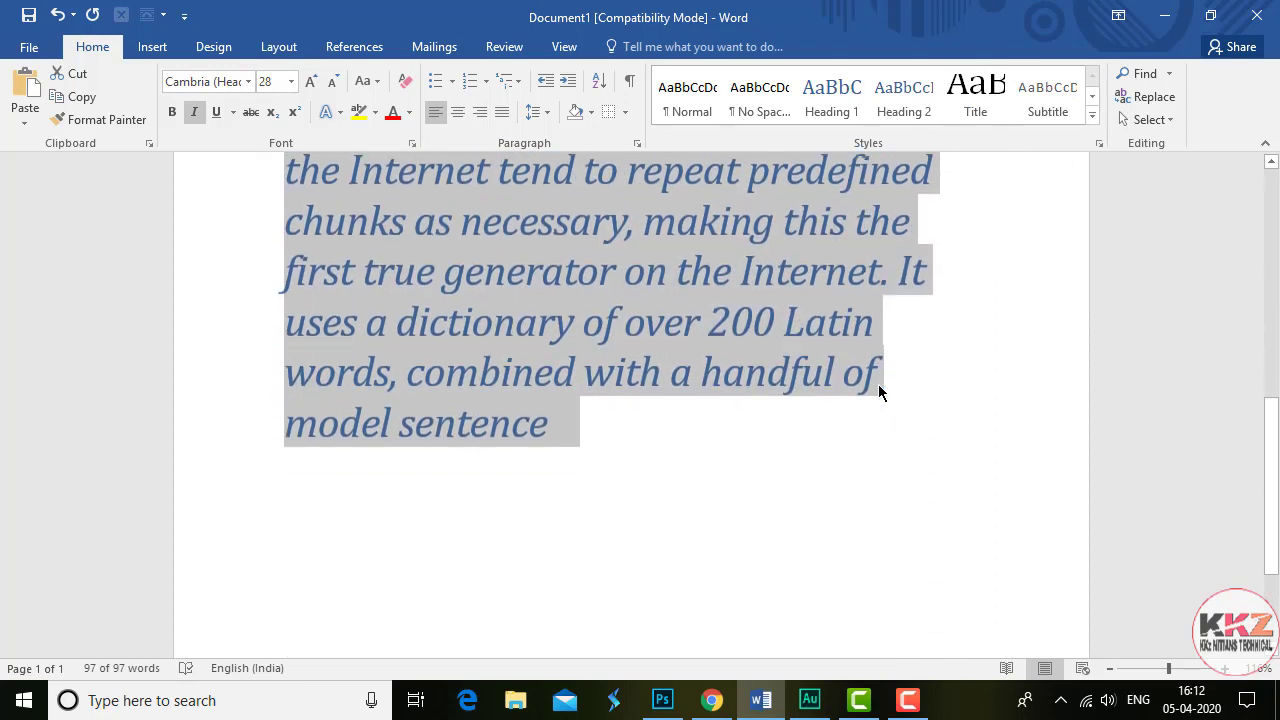
scroll(878, 393, "up", 2)
scroll(878, 393, "up", 2)
scroll(878, 393, "up", 3)
scroll(878, 393, "up", 1)
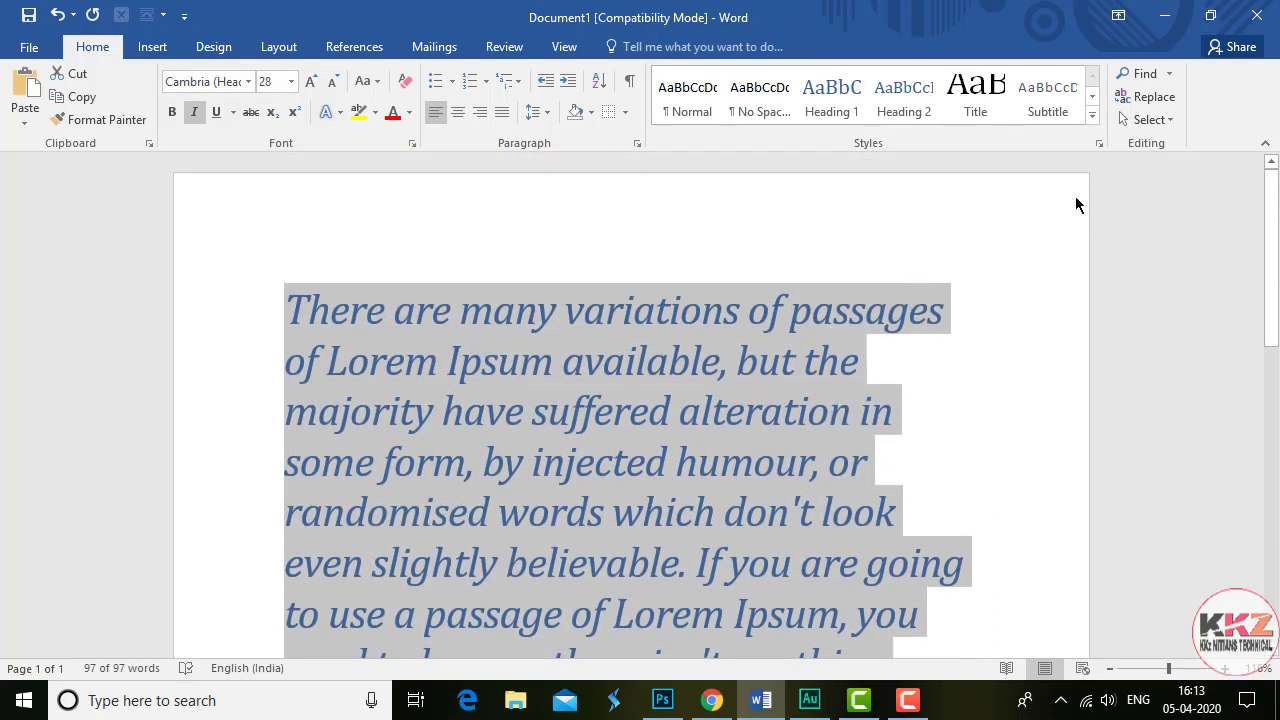
Apply the Book Title style to the paragraph and check the result
left_click(1091, 116)
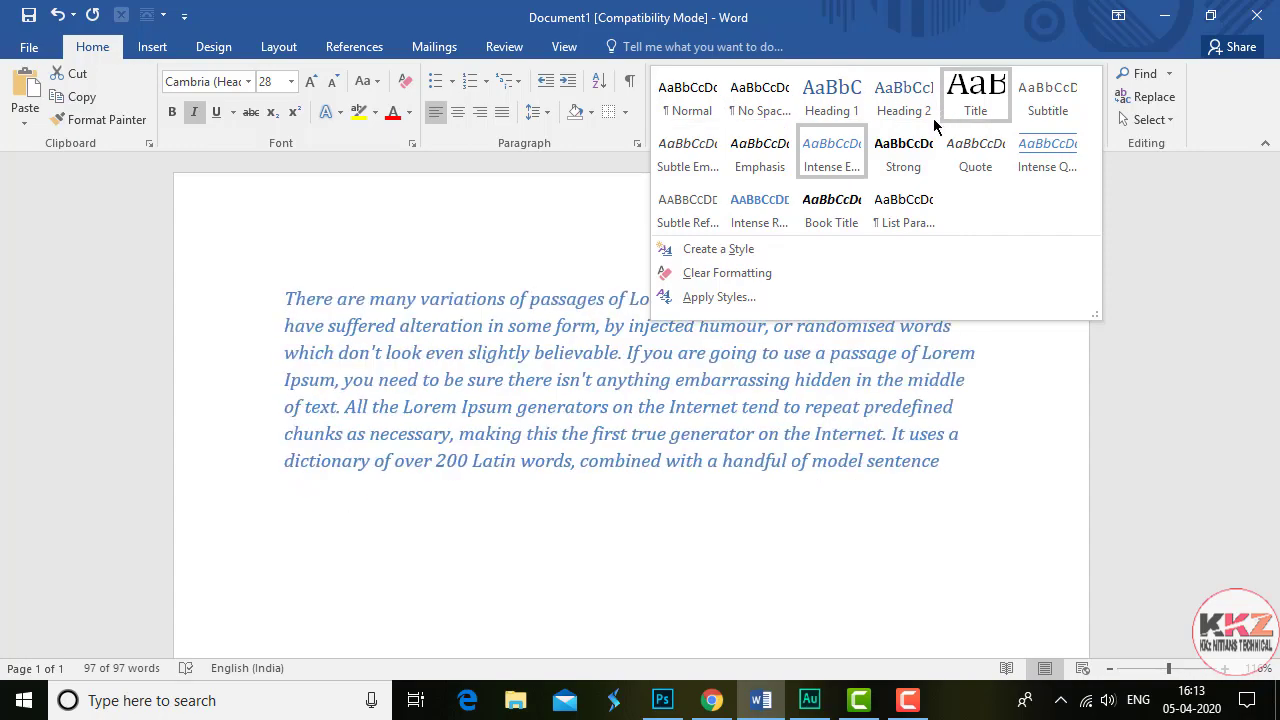
left_click(827, 219)
scroll(721, 444, "down", 2)
scroll(721, 444, "down", 4)
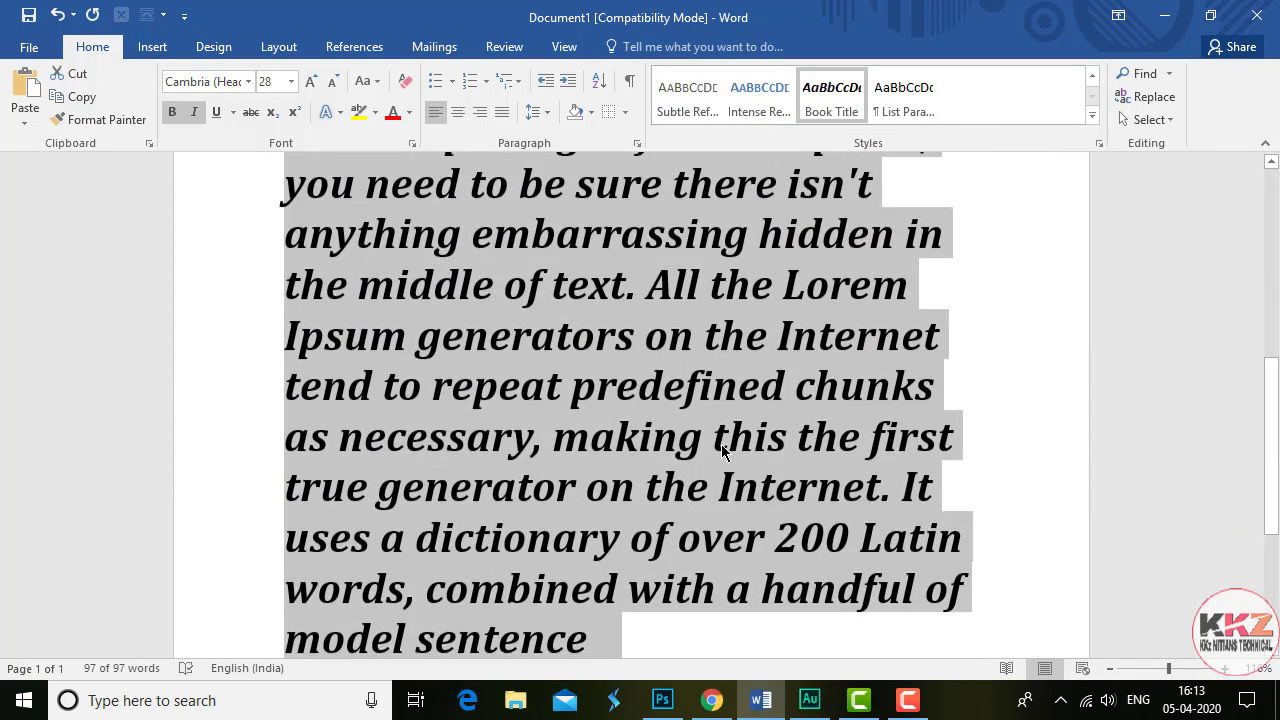
scroll(721, 444, "down", 2)
scroll(710, 447, "up", 2)
scroll(698, 450, "up", 4)
scroll(698, 450, "up", 2)
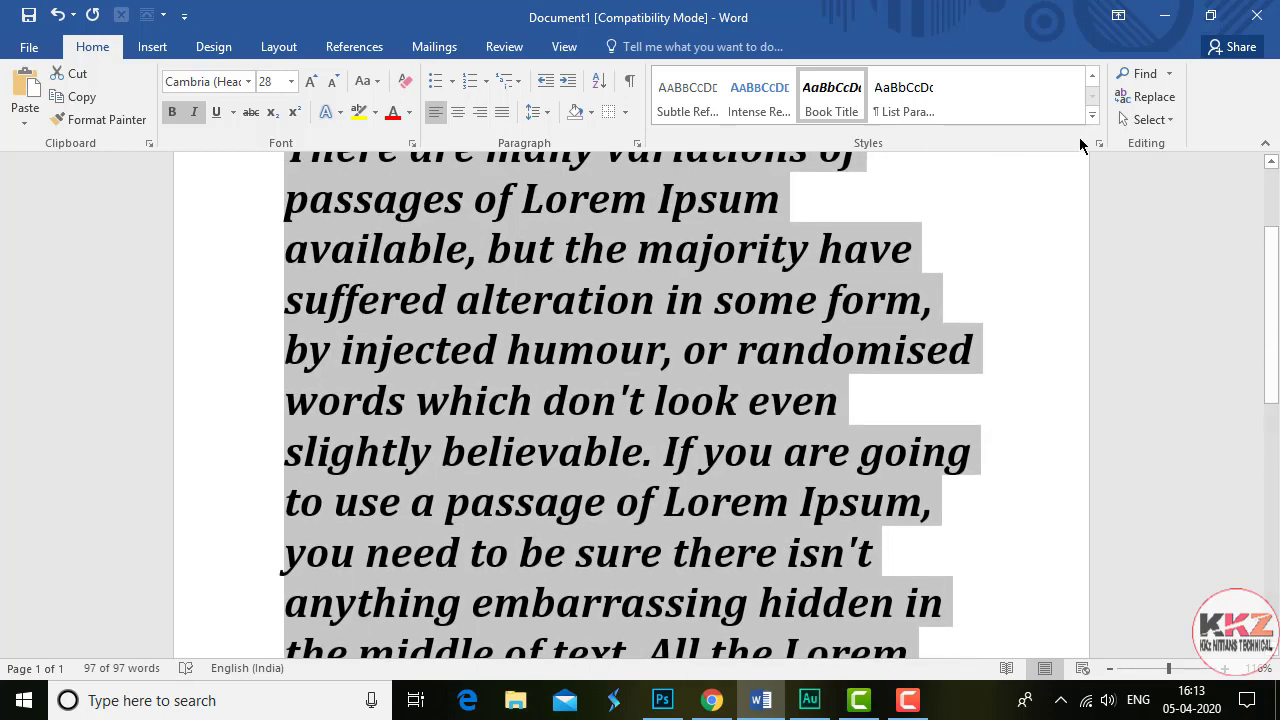
Reset the paragraph to Normal, leaving 11 pt bold italic Calibri, and deselect it
left_click(1092, 115)
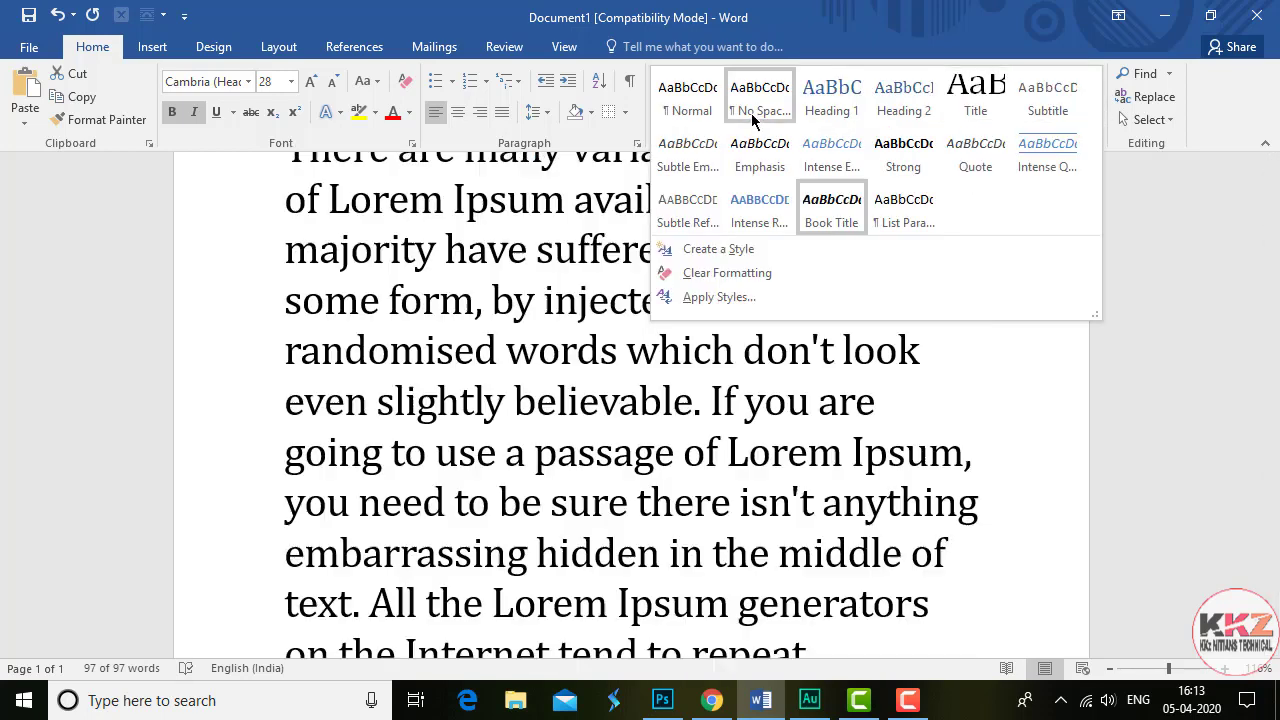
left_click(670, 93)
scroll(670, 330, "up", 3)
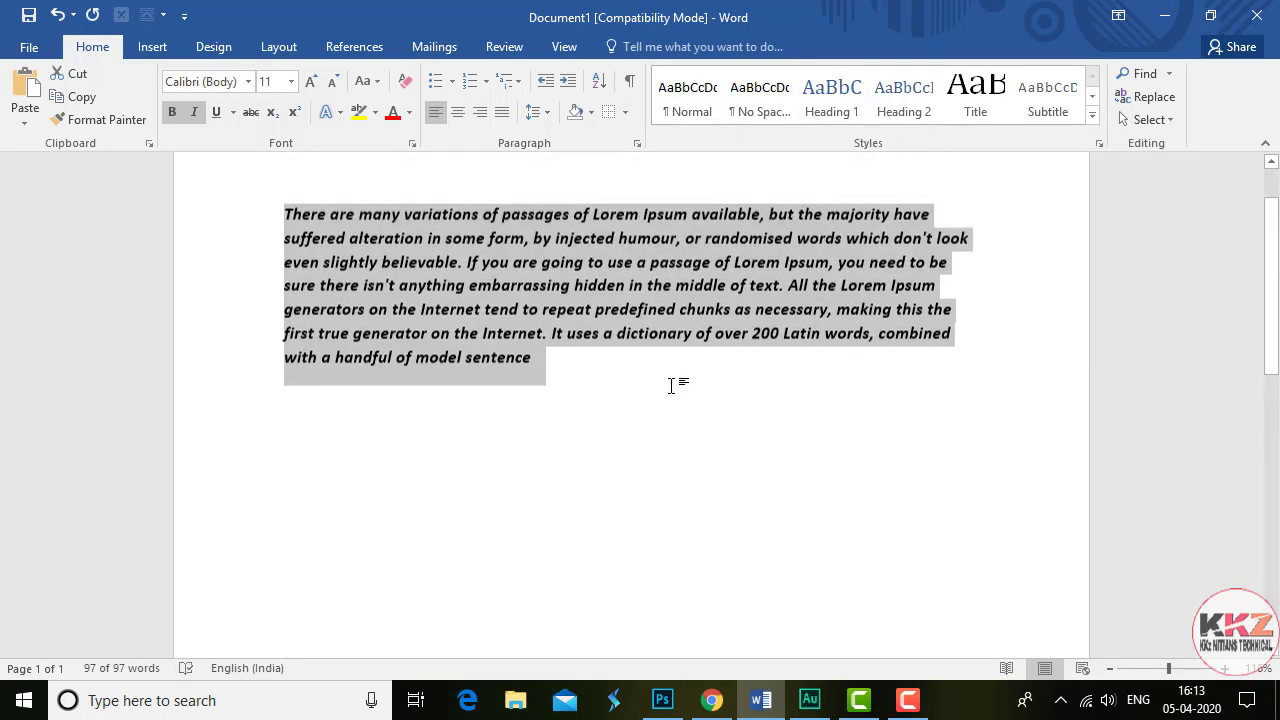
left_click(1092, 115)
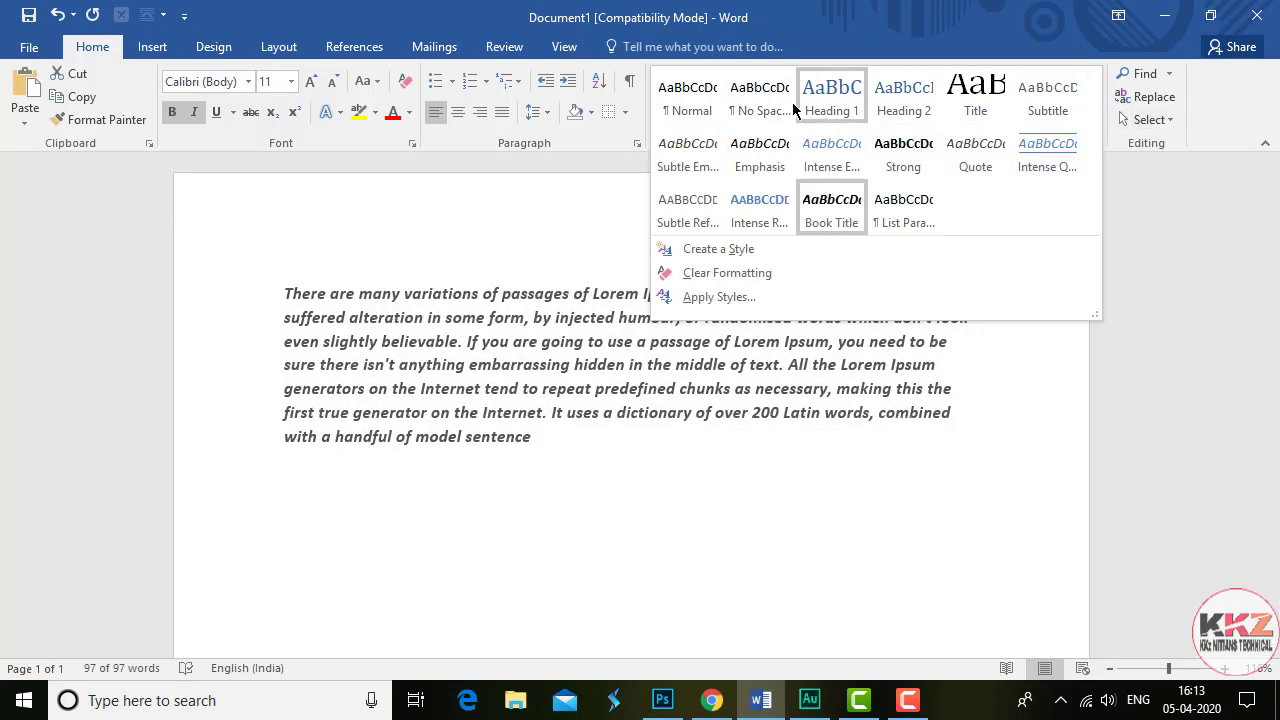
left_click(688, 100)
left_click(622, 455)
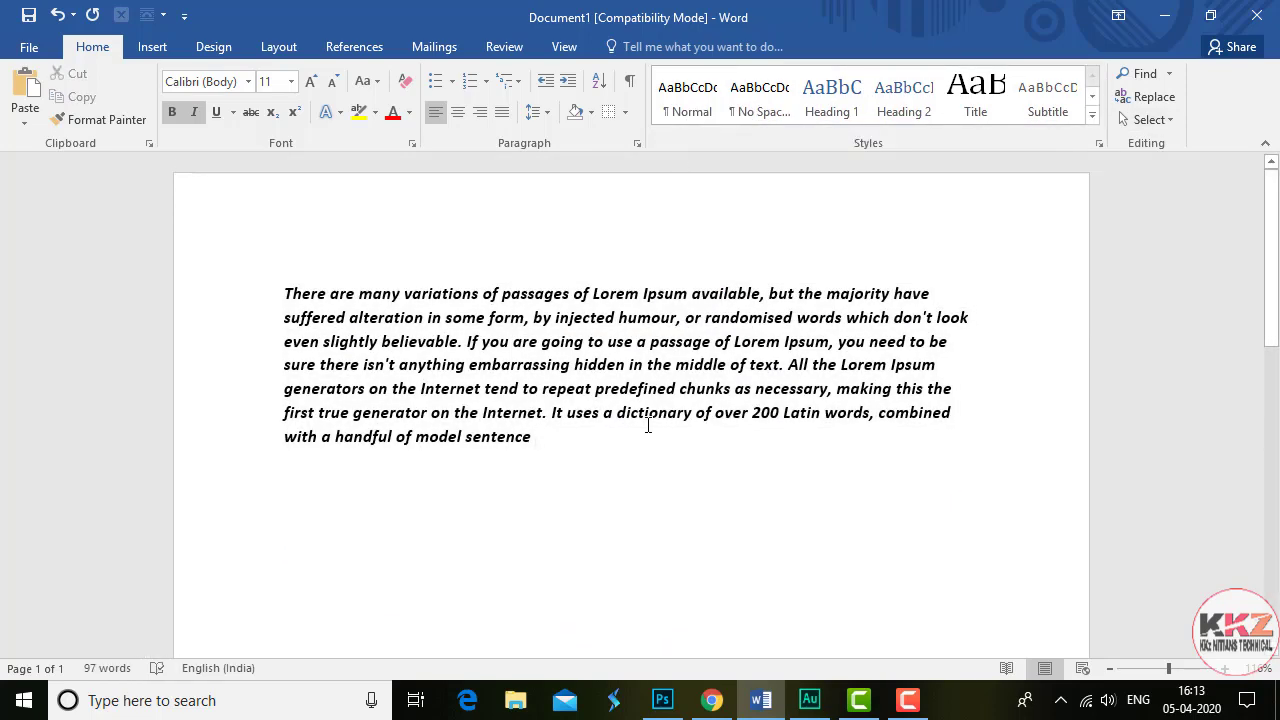